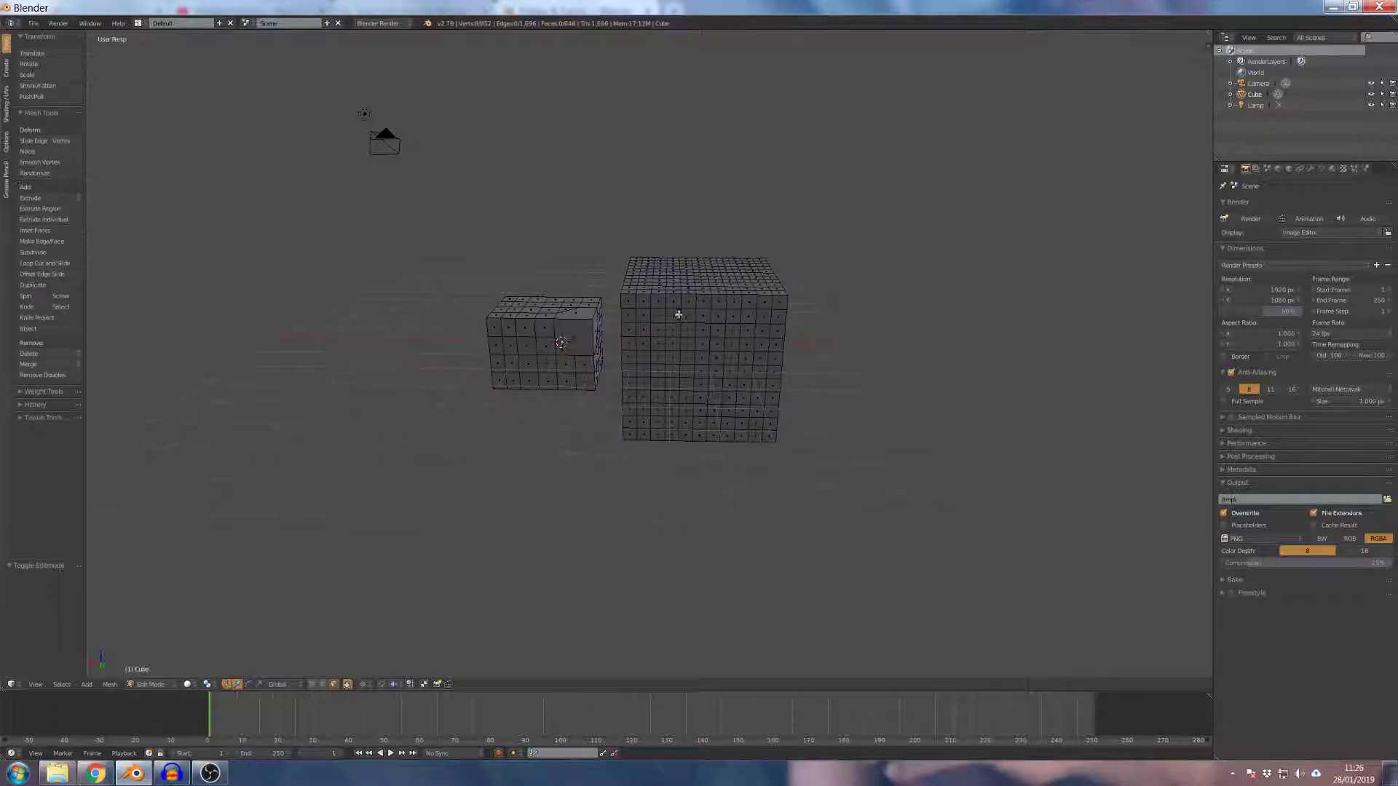
Select a single face near the centre of the large box's front side
scroll(674, 303, "up", 5)
right_click(794, 365)
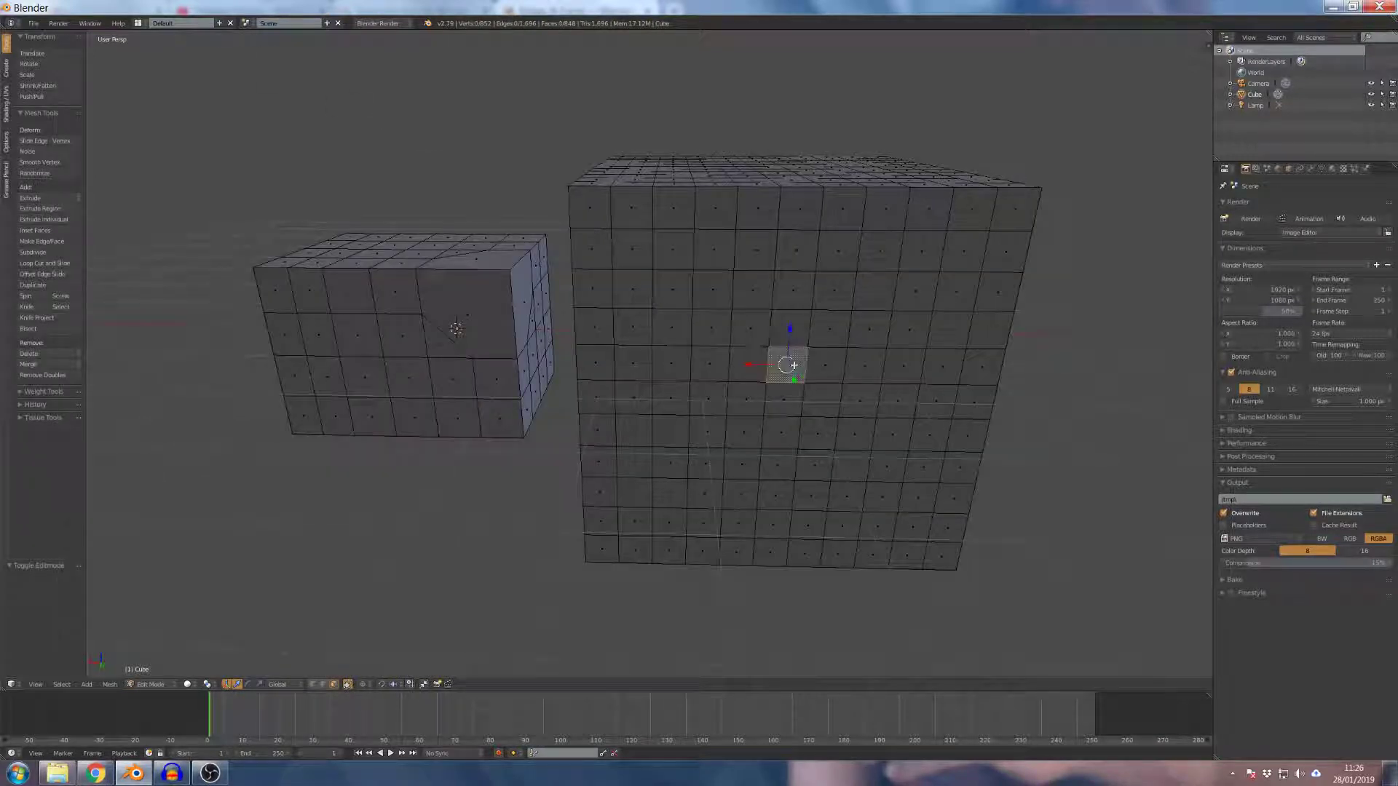
scroll(793, 364, "down", 2)
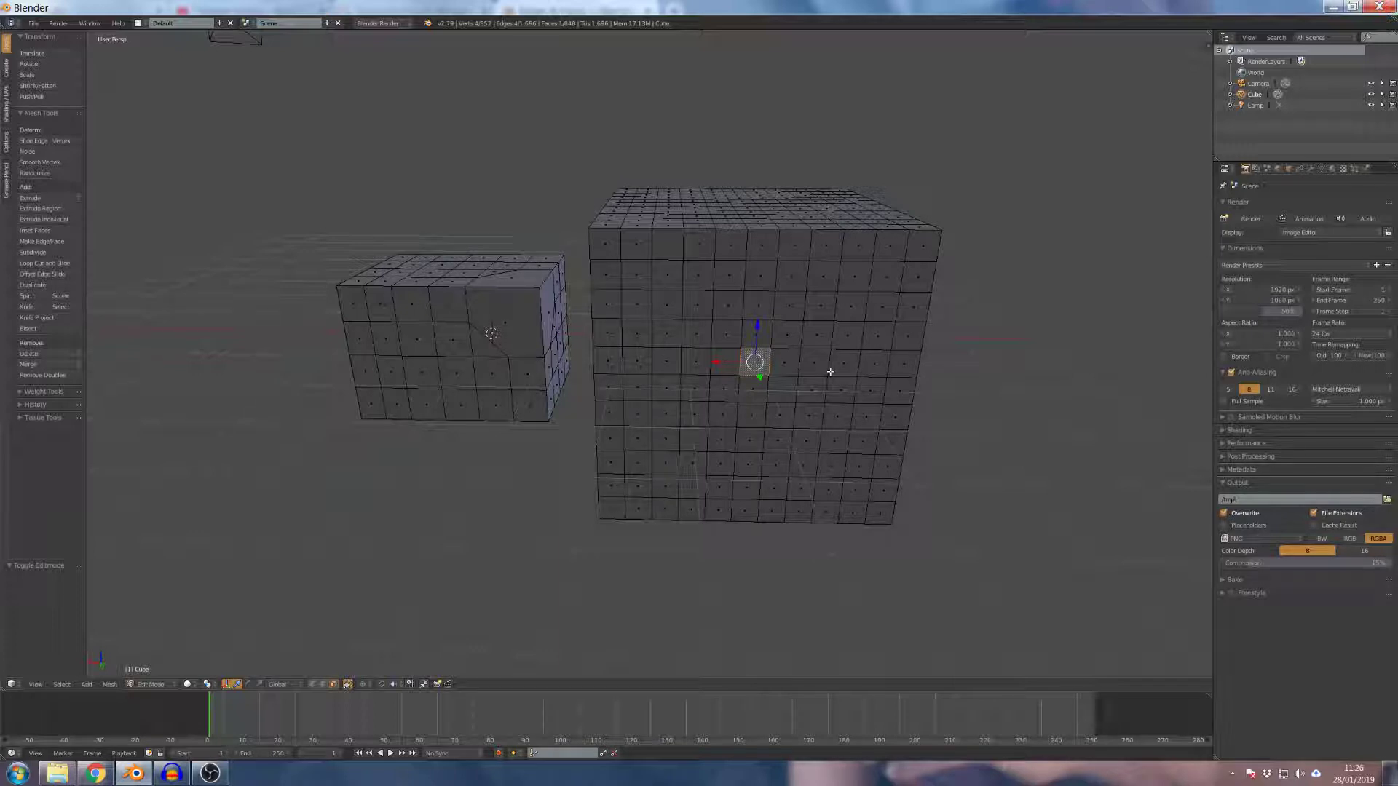
Select the horizontal face loop that runs around the large box through the selected face
scroll(716, 346, "up", 5)
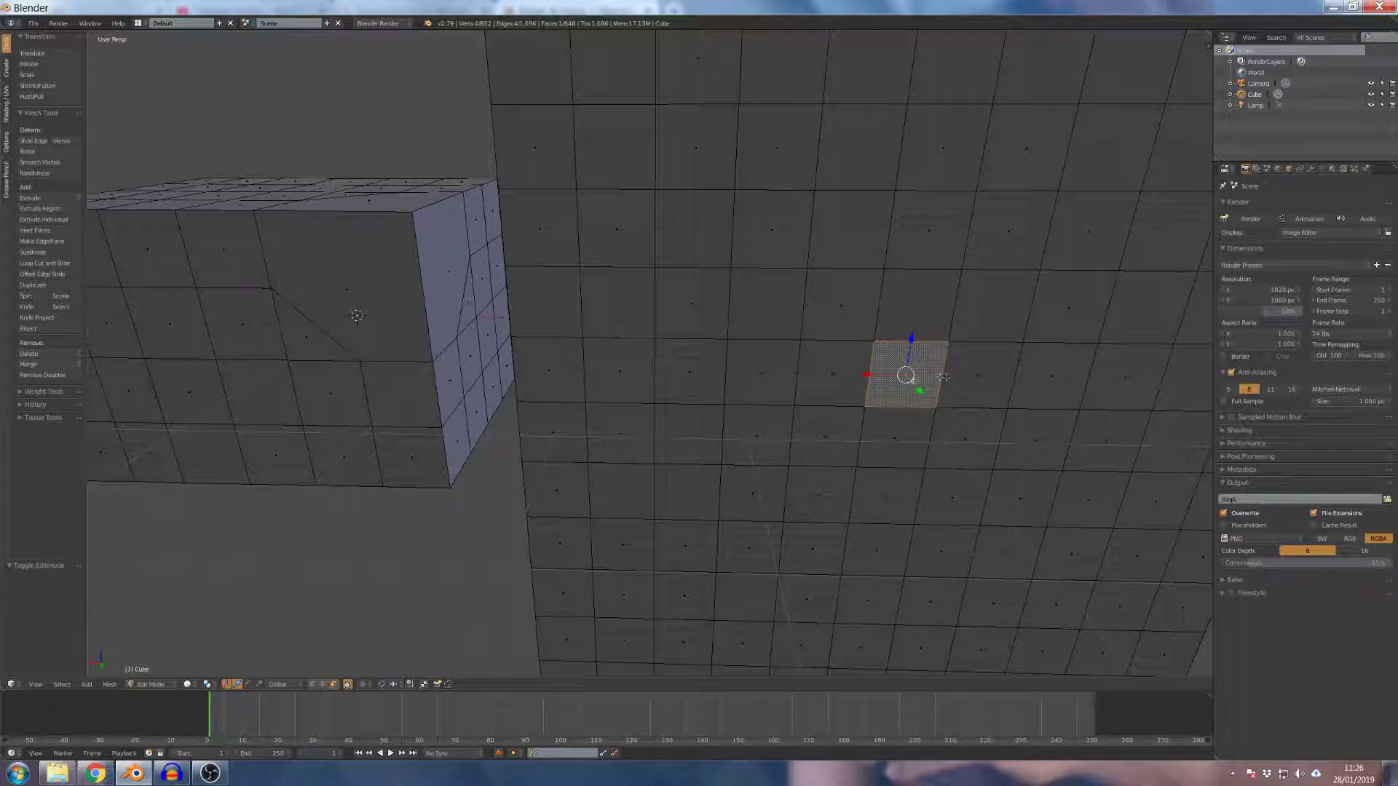
left_click(867, 365, "alt")
scroll(866, 360, "down", 5)
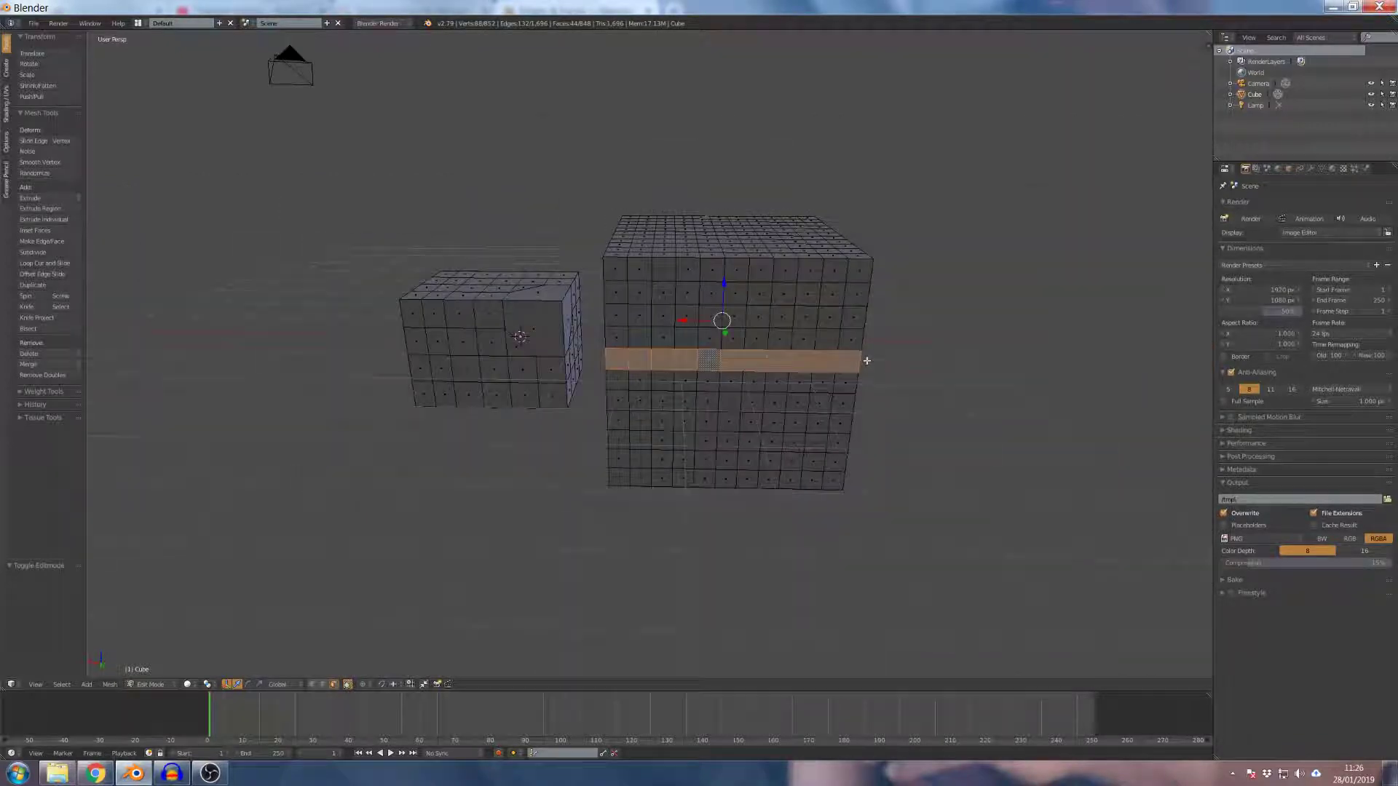
middle_click_drag(767, 387, 758, 359)
scroll(825, 333, "up", 4)
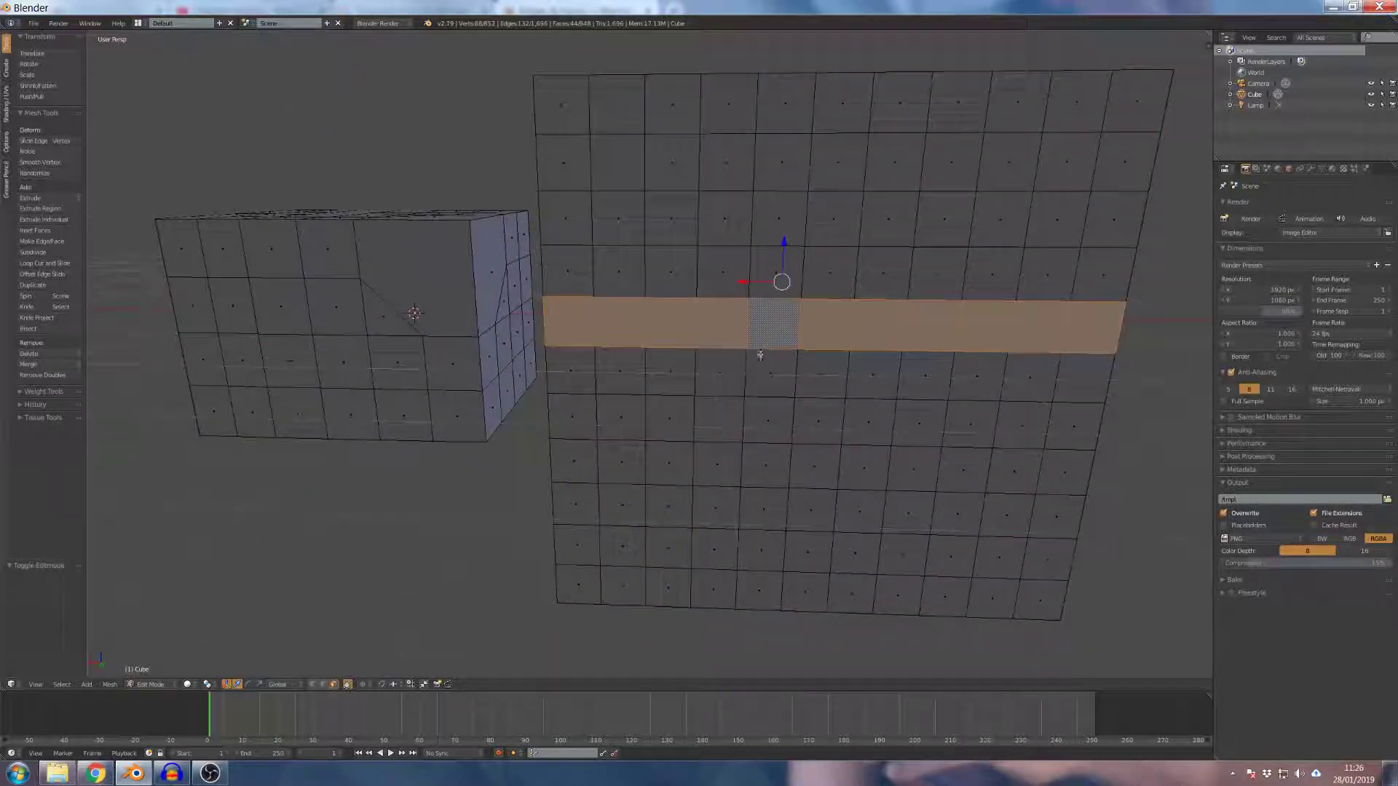
Select a face near the centre of the large box's front side and replace it with its vertical face loop
right_click(826, 333)
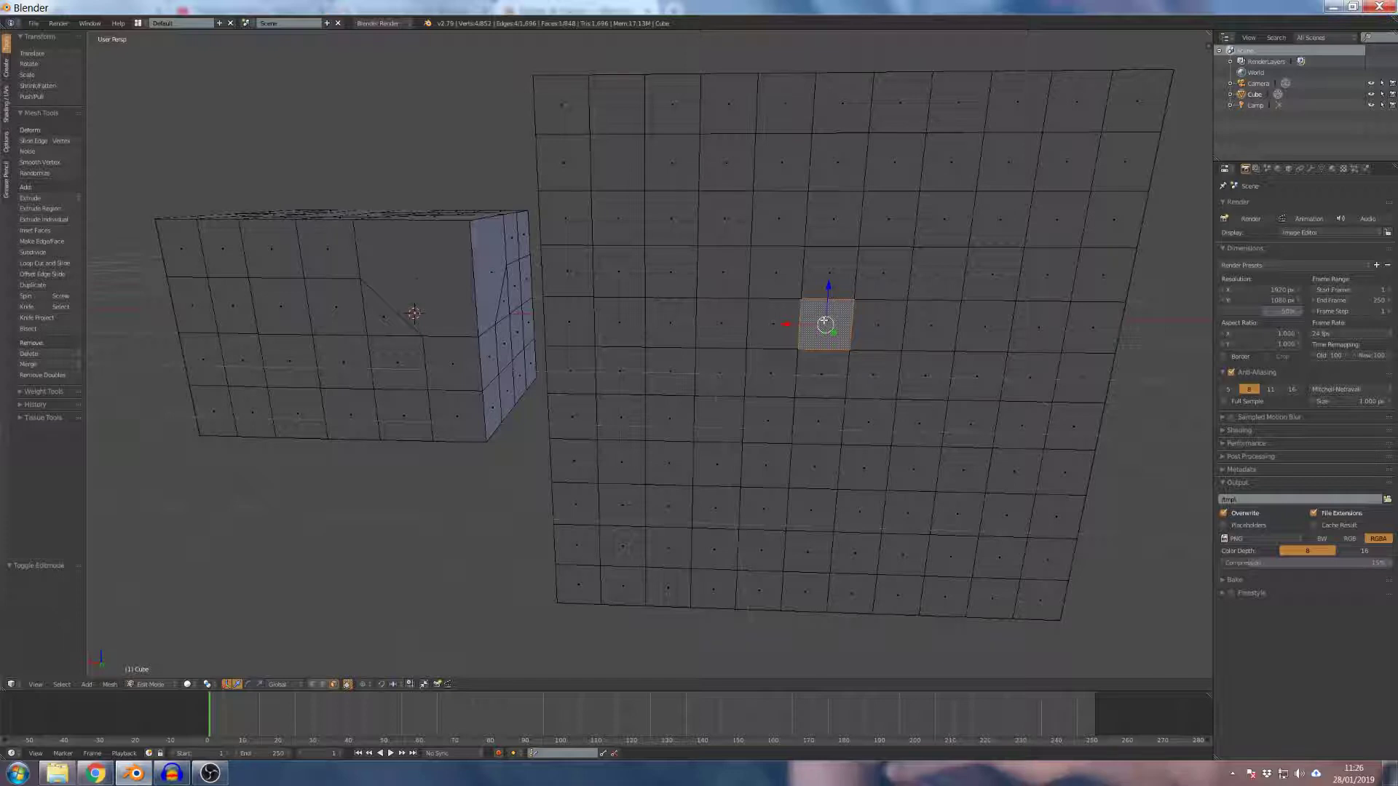
scroll(824, 323, "up", 4)
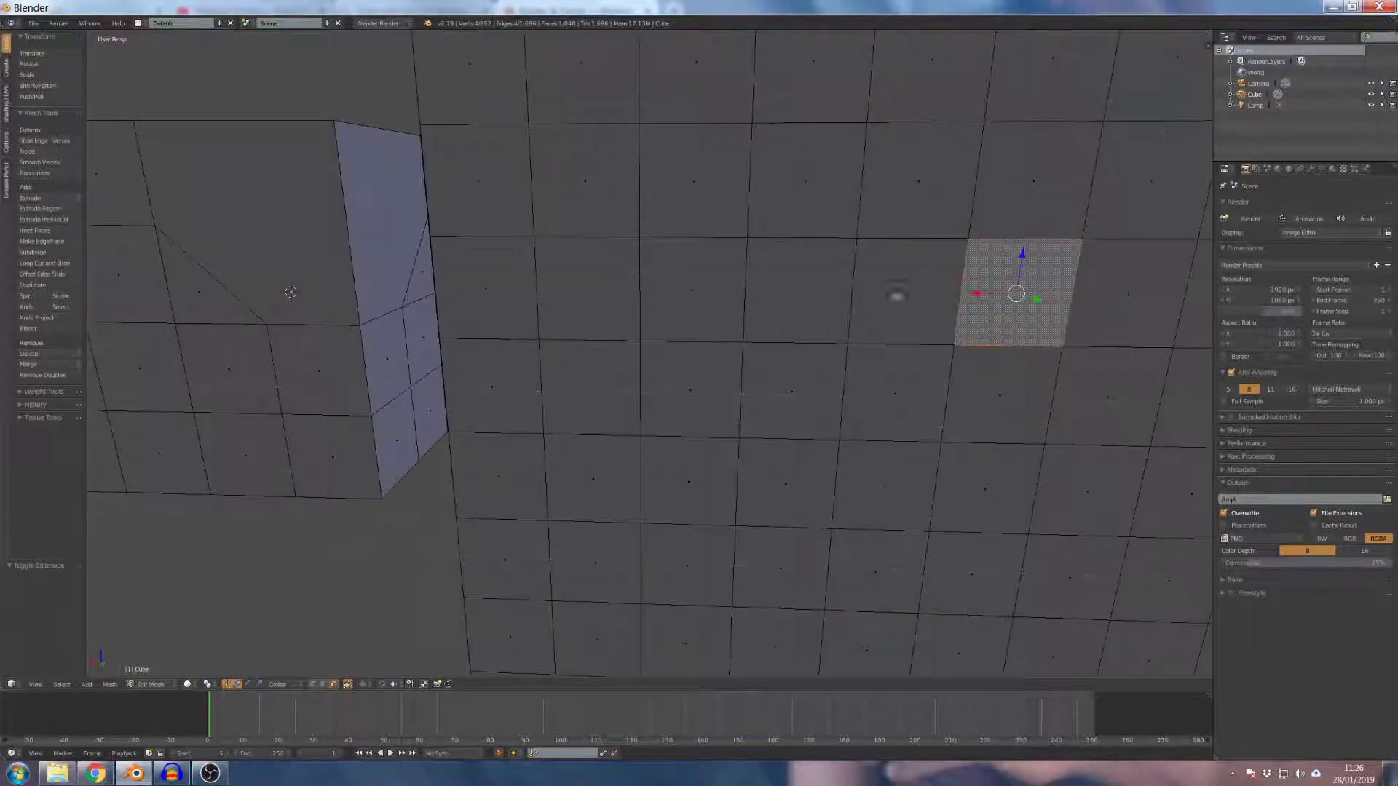
right_click(1017, 238, "alt")
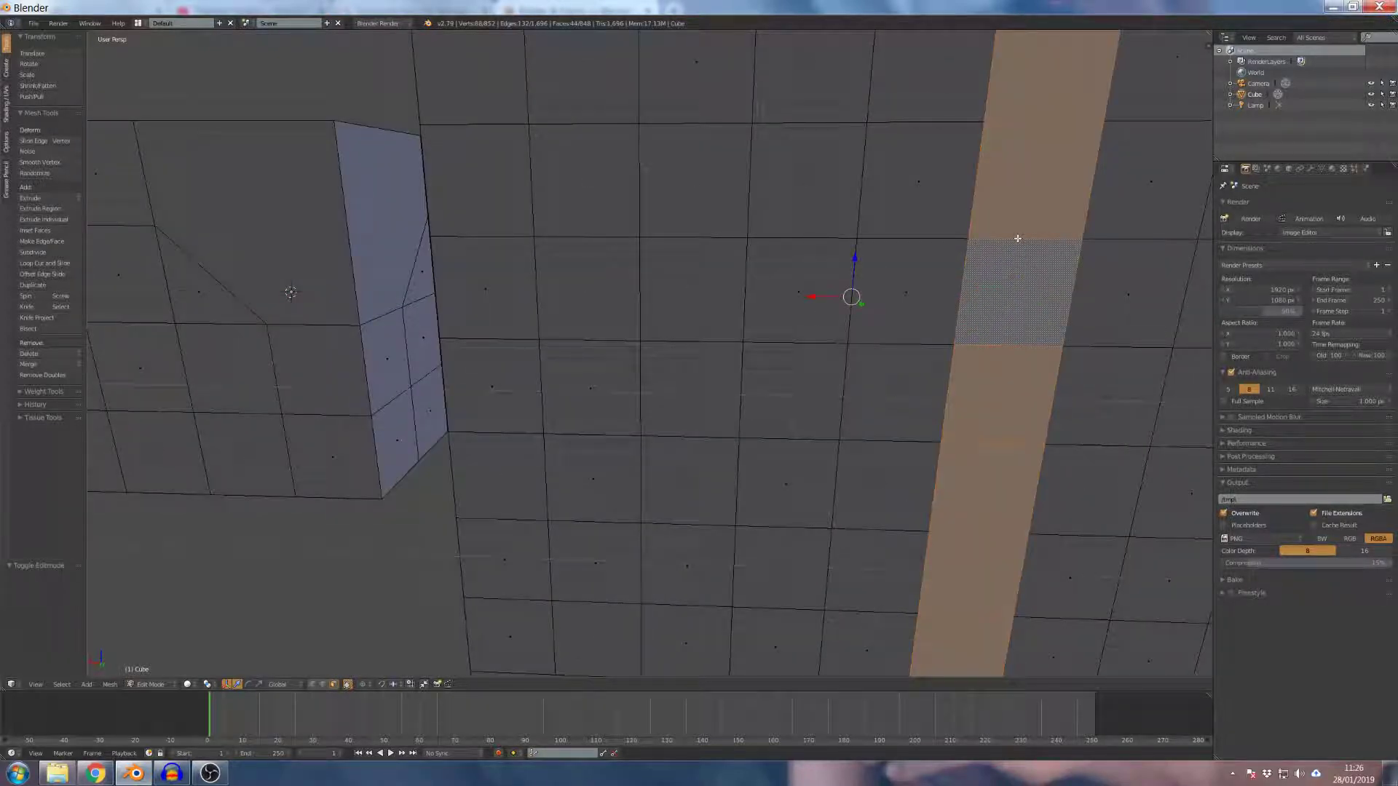
scroll(1017, 239, "down", 5)
middle_click_drag(855, 304, 708, 337)
scroll(717, 335, "up", 5)
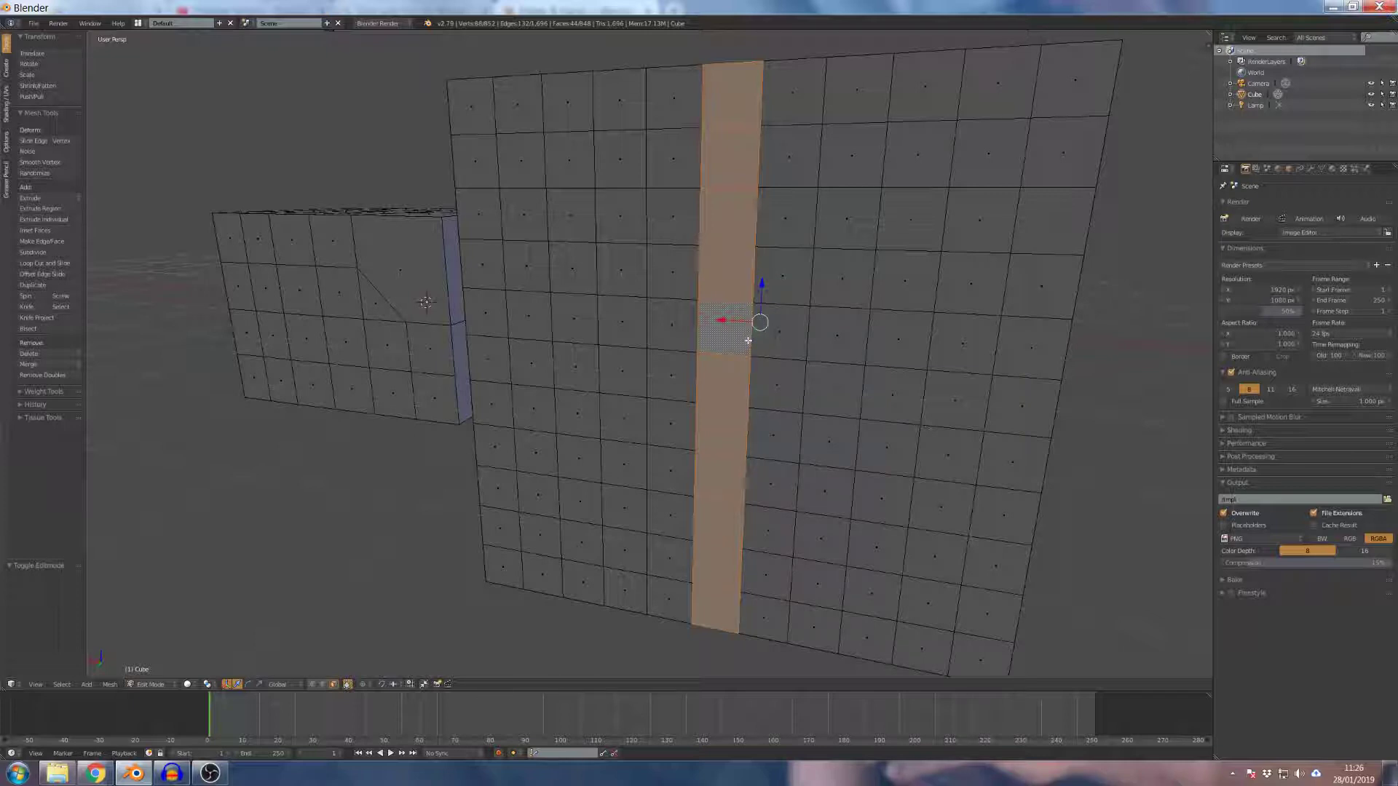
Add the crossing horizontal face loop to the vertical one so both loops of the large box are selected
scroll(748, 340, "up", 3)
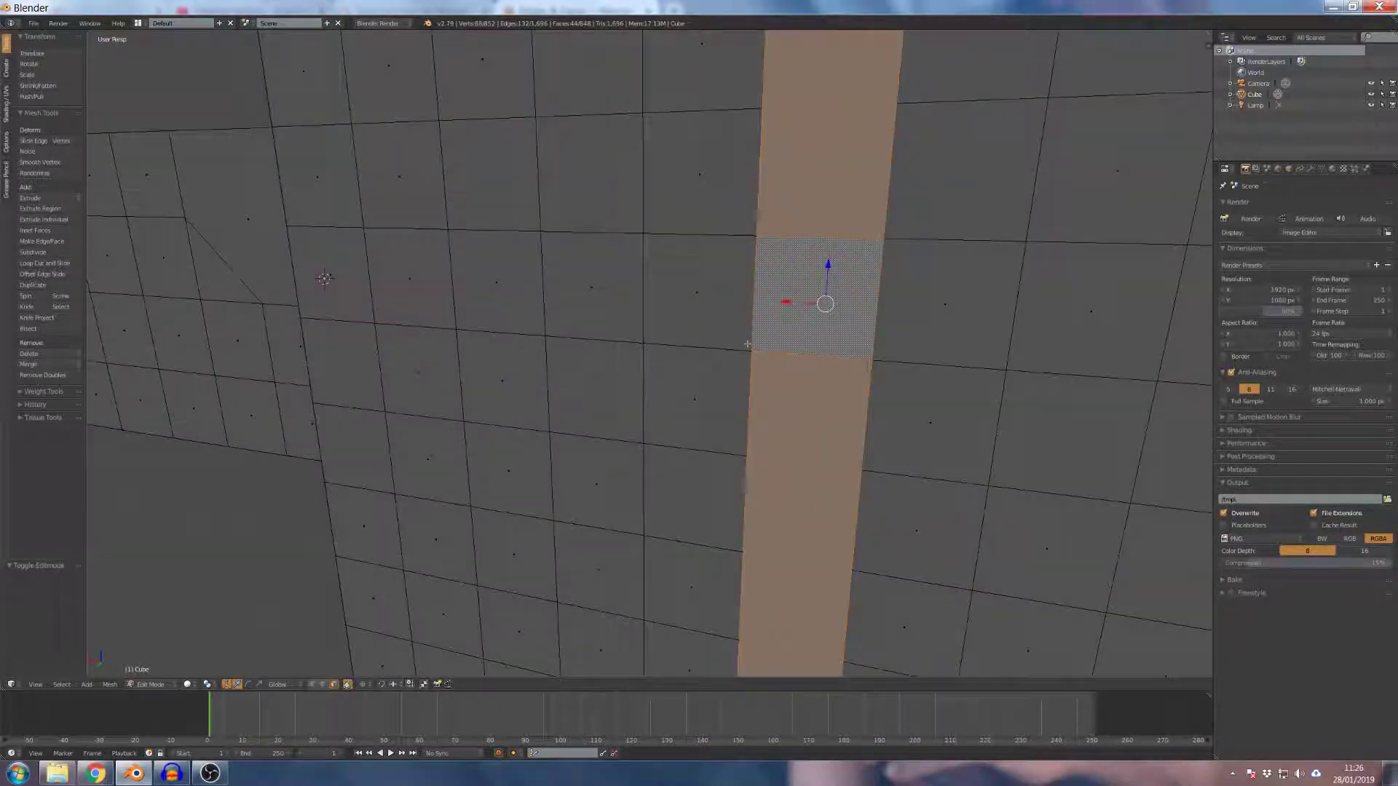
right_click(875, 293, "alt+shift")
right_click(876, 293, "alt+shift")
scroll(876, 293, "down", 9)
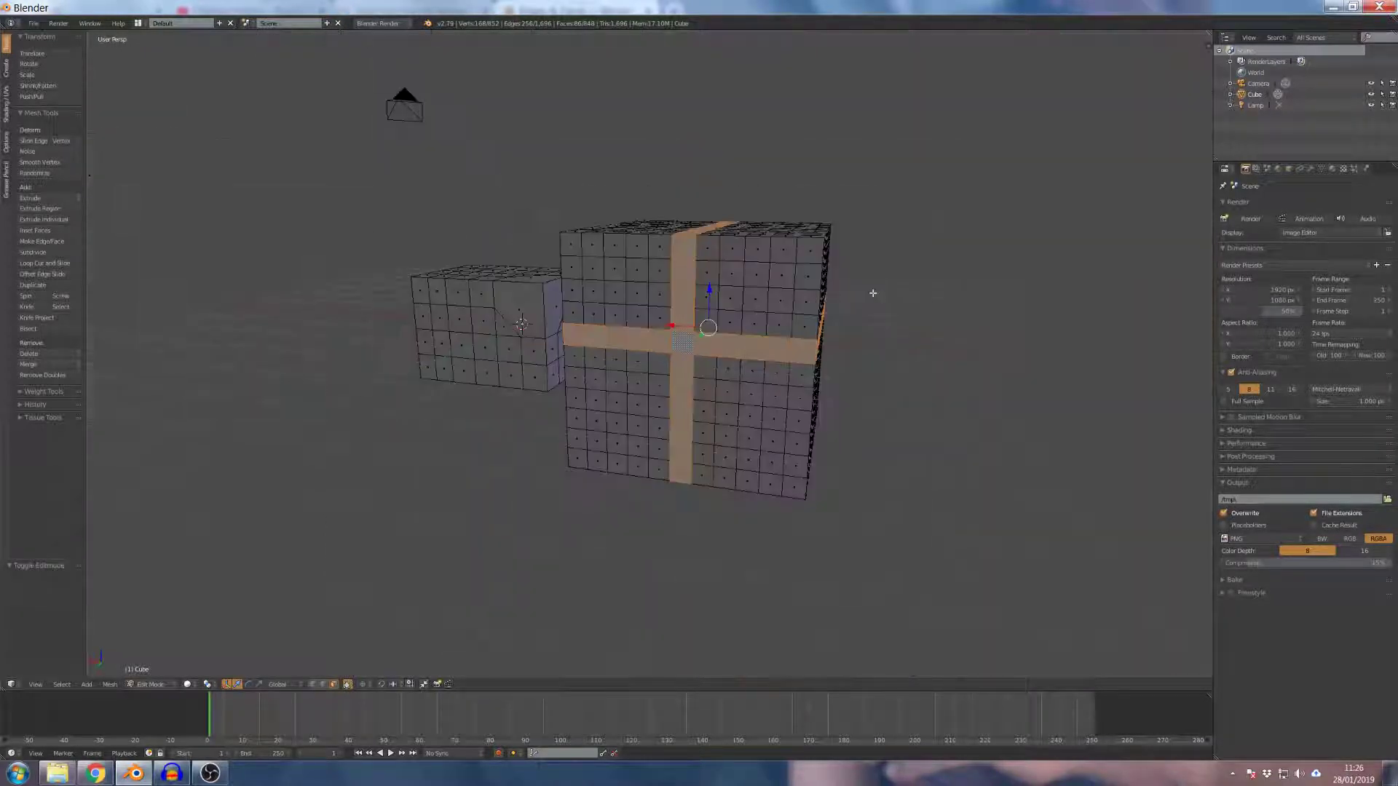
mouse_move(867, 297)
middle_mouse_down()
mouse_move(811, 316)
mouse_move(618, 281)
mouse_move(818, 315)
mouse_move(901, 313)
mouse_move(861, 293)
mouse_move(886, 296)
middle_mouse_up()
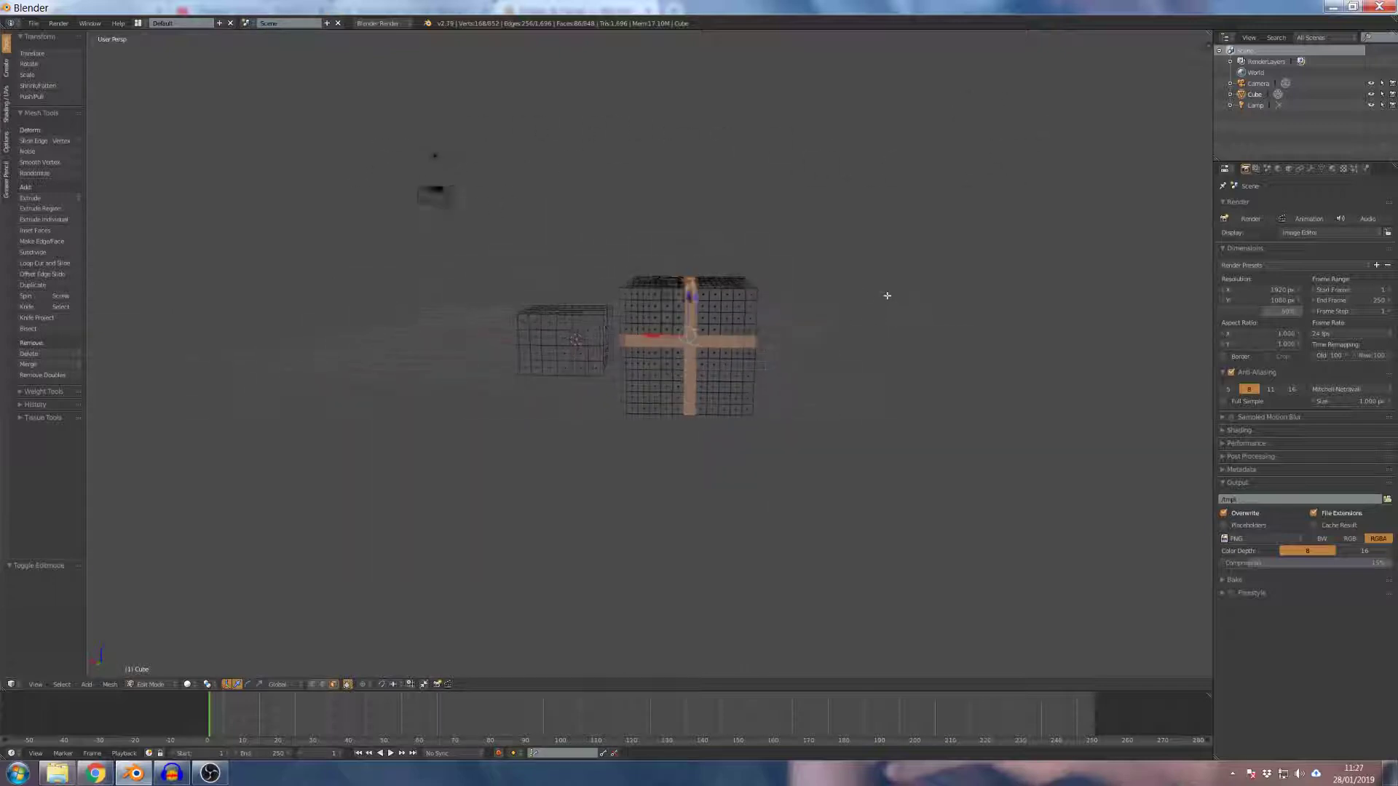
Replace the loops with one face near the front centre of the large box and add its horizontal neighbour to the selection
scroll(887, 296, "up", 5)
right_click(762, 333)
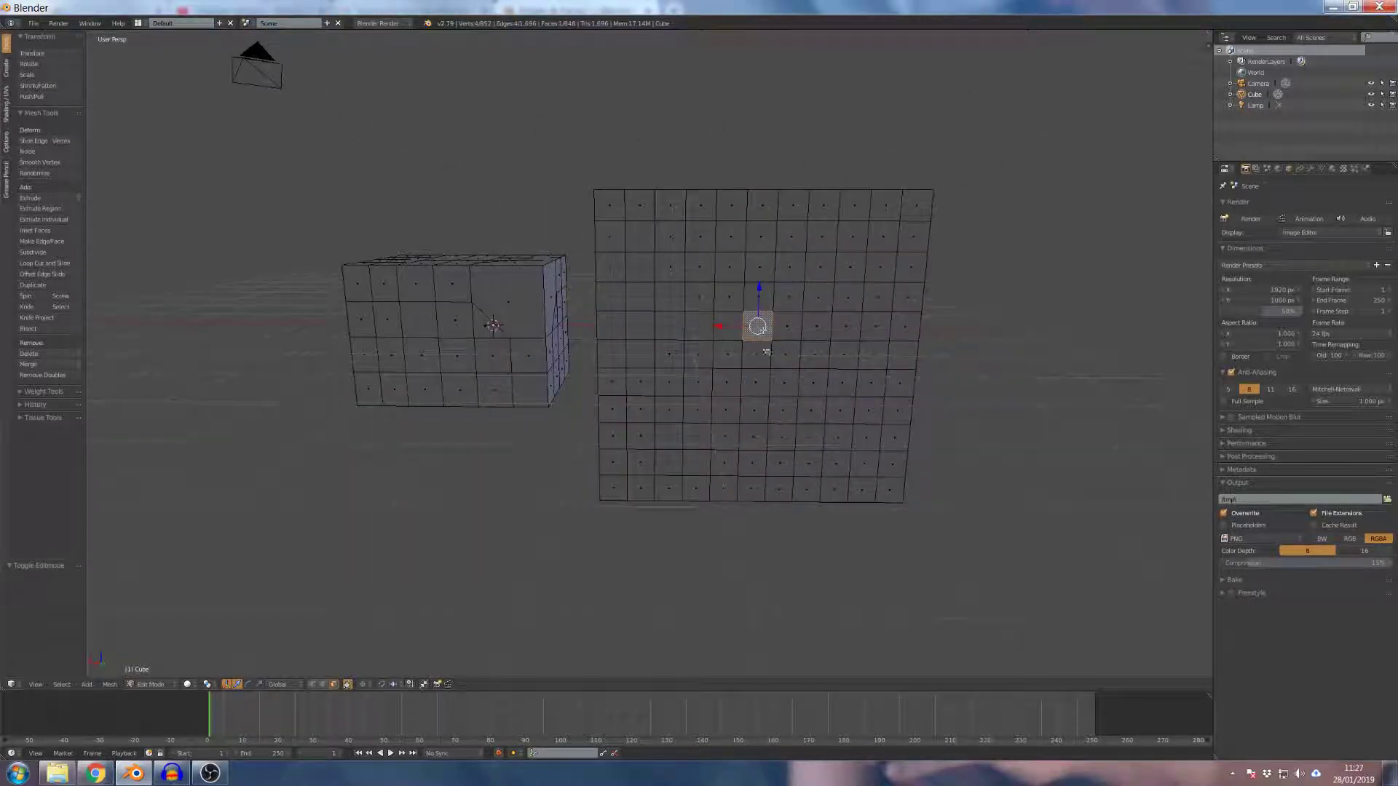
scroll(764, 332, "up", 3)
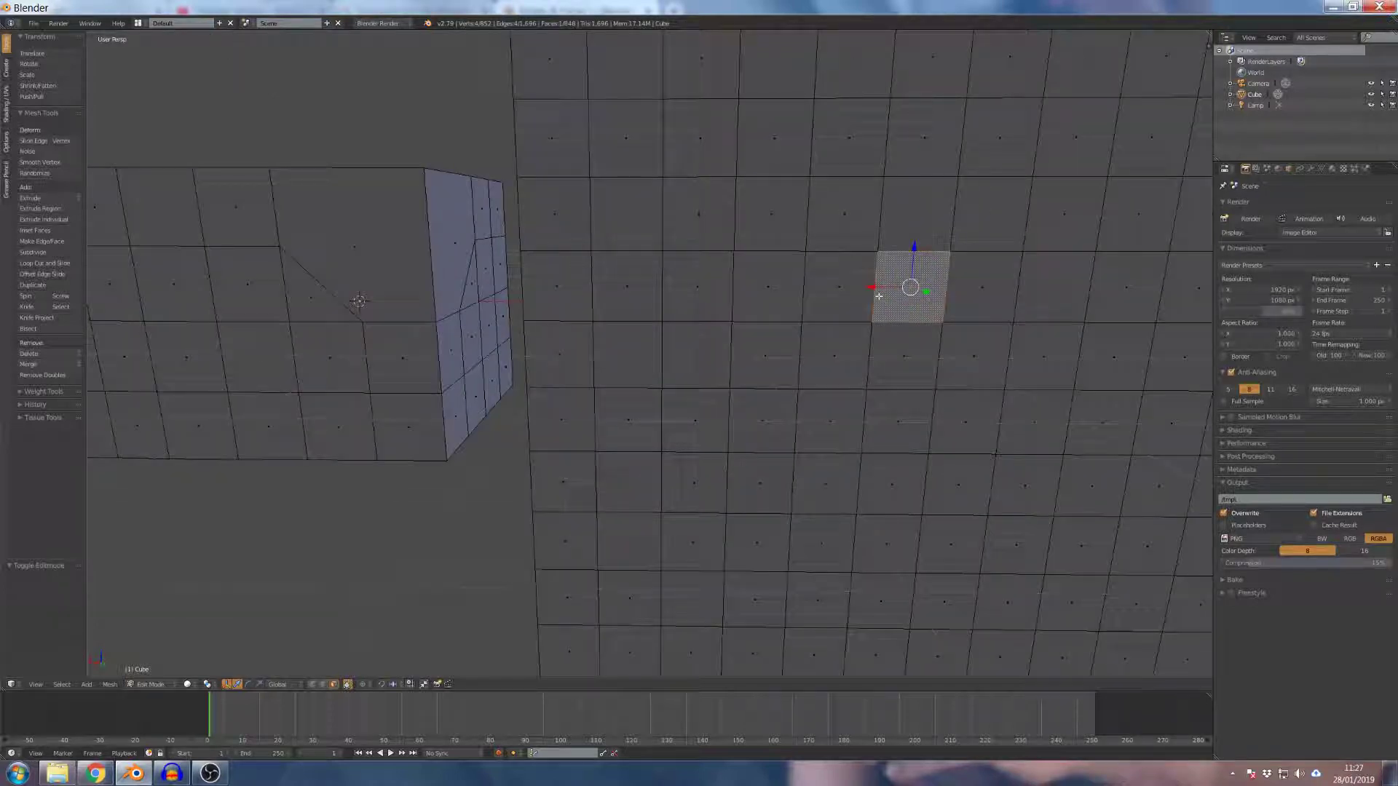
scroll(632, 291, "down", 5)
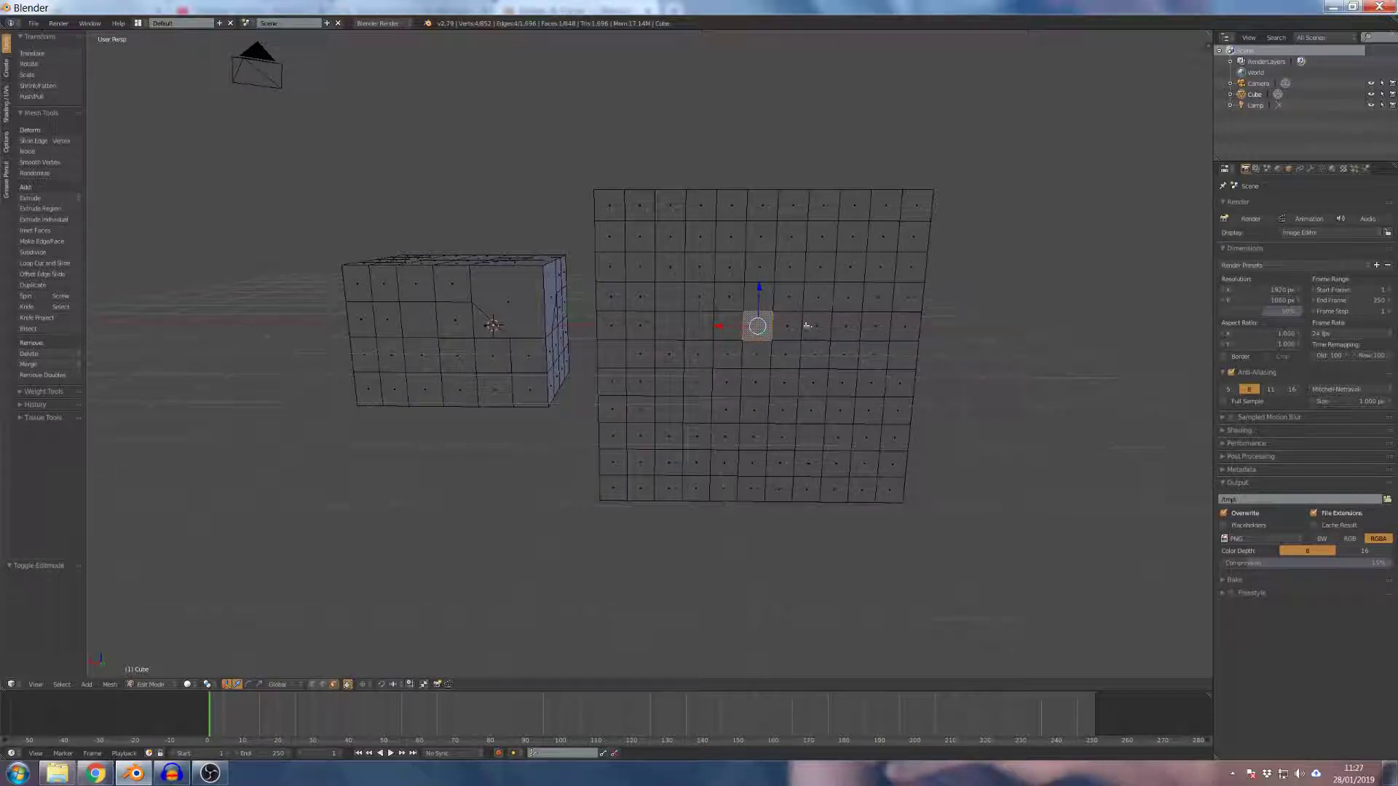
right_click(792, 327, "shift")
scroll(769, 328, "up", 5)
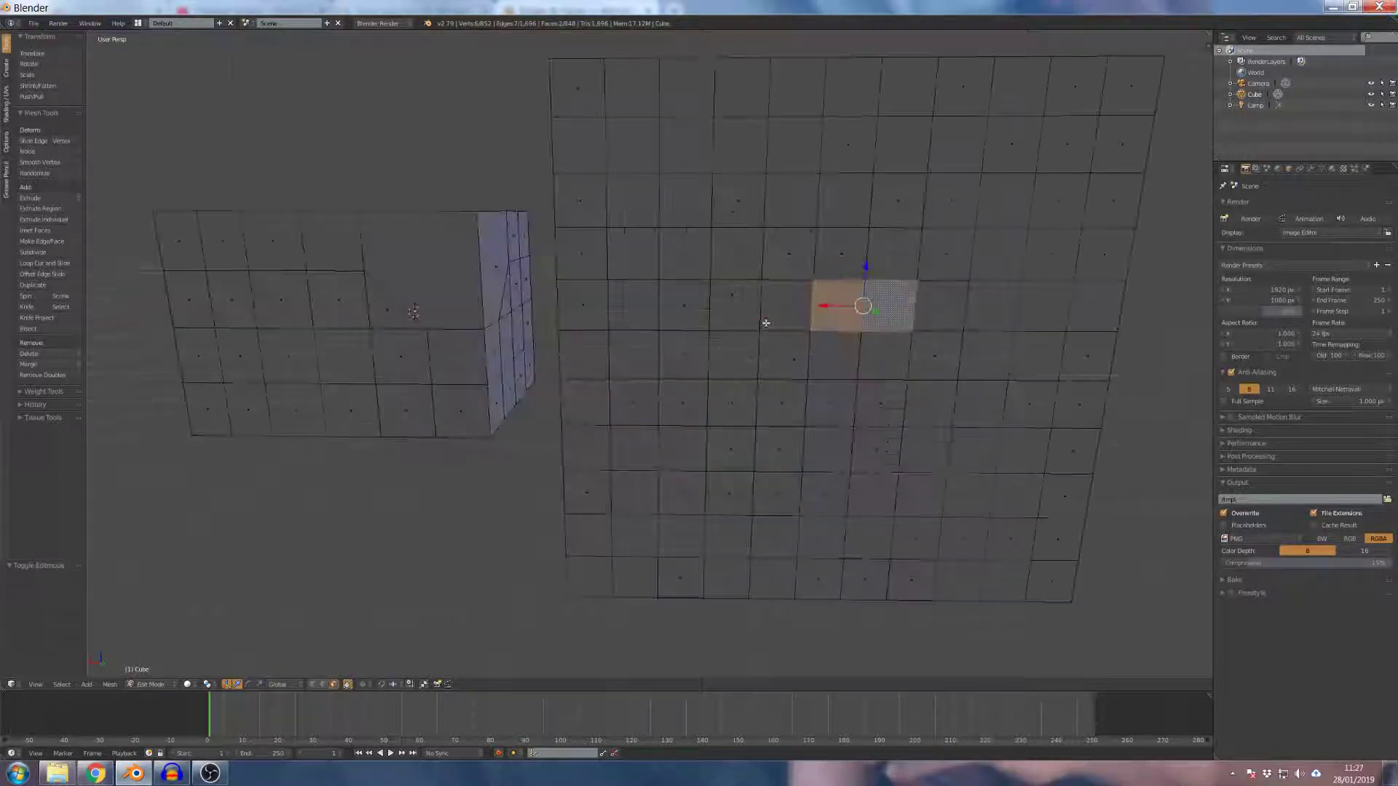
right_click(932, 309)
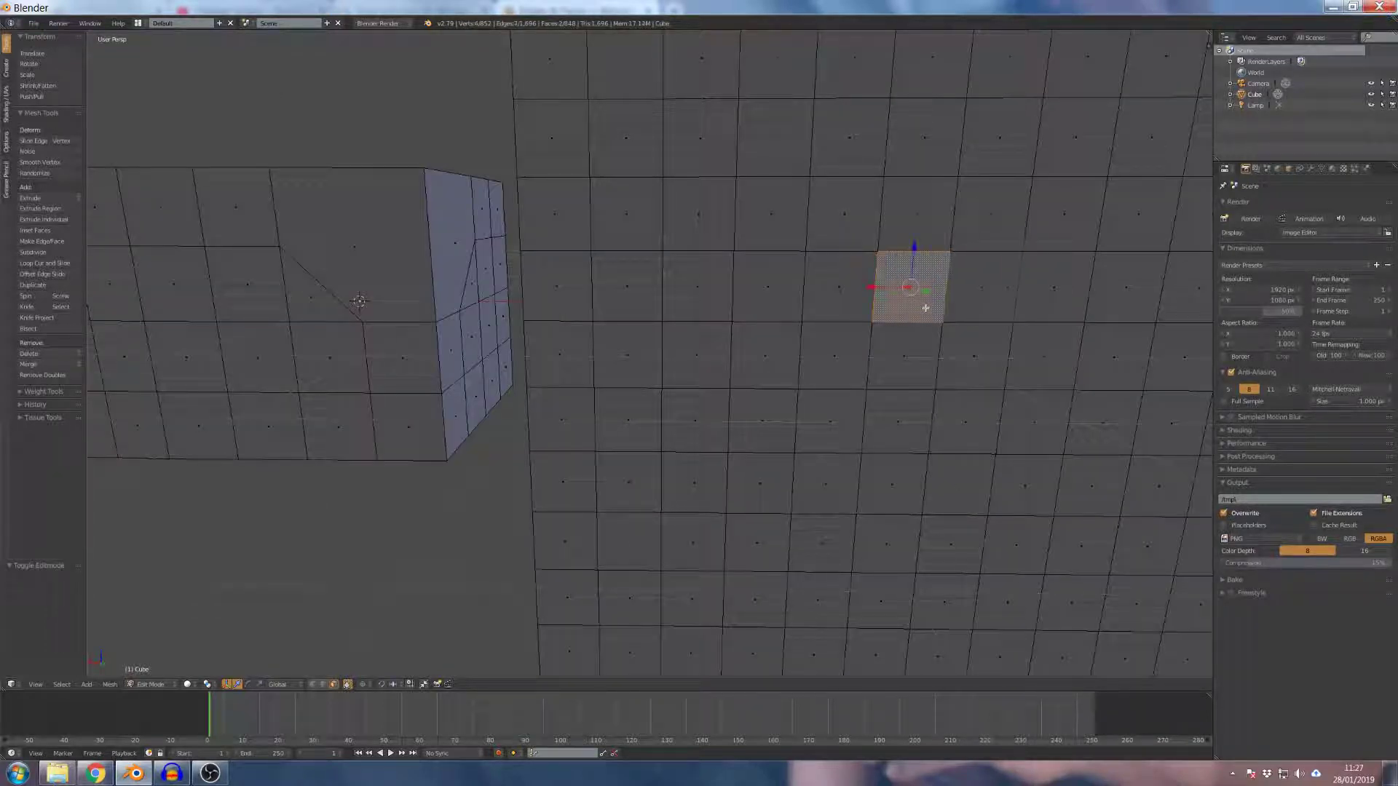
right_click(977, 277, "shift")
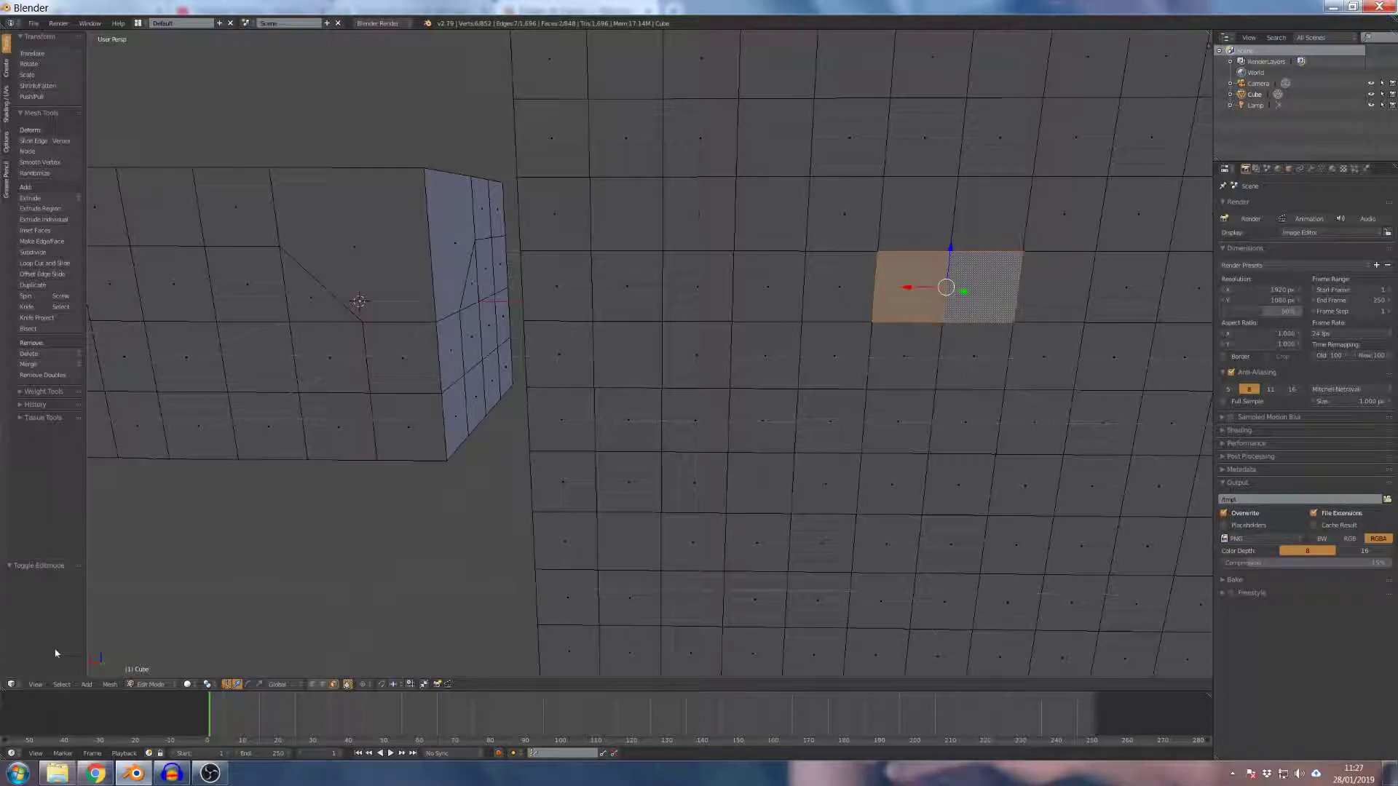
Look through the Select More/Less commands, including Next Active and Previous Active
left_click(61, 685)
mouse_move(112, 550)
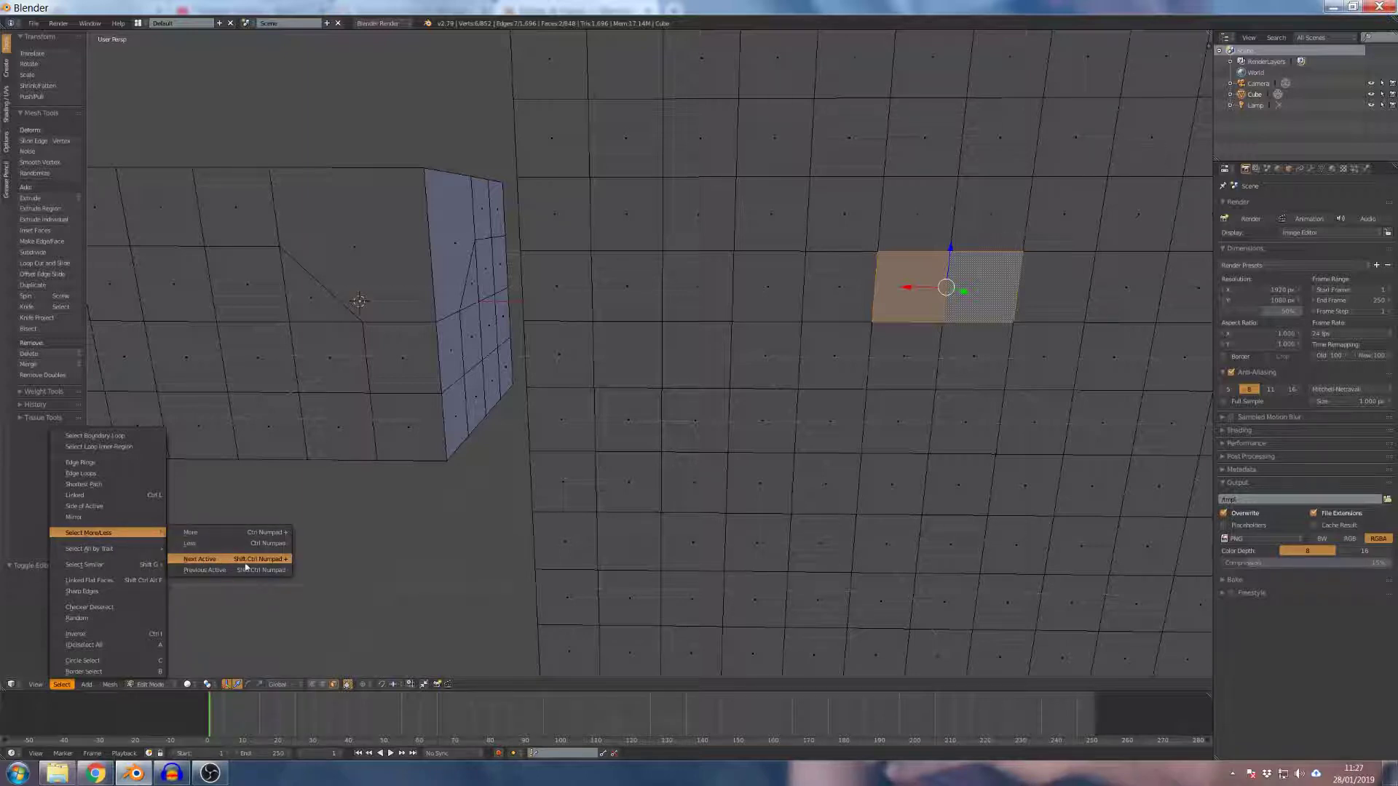
left_click(270, 566)
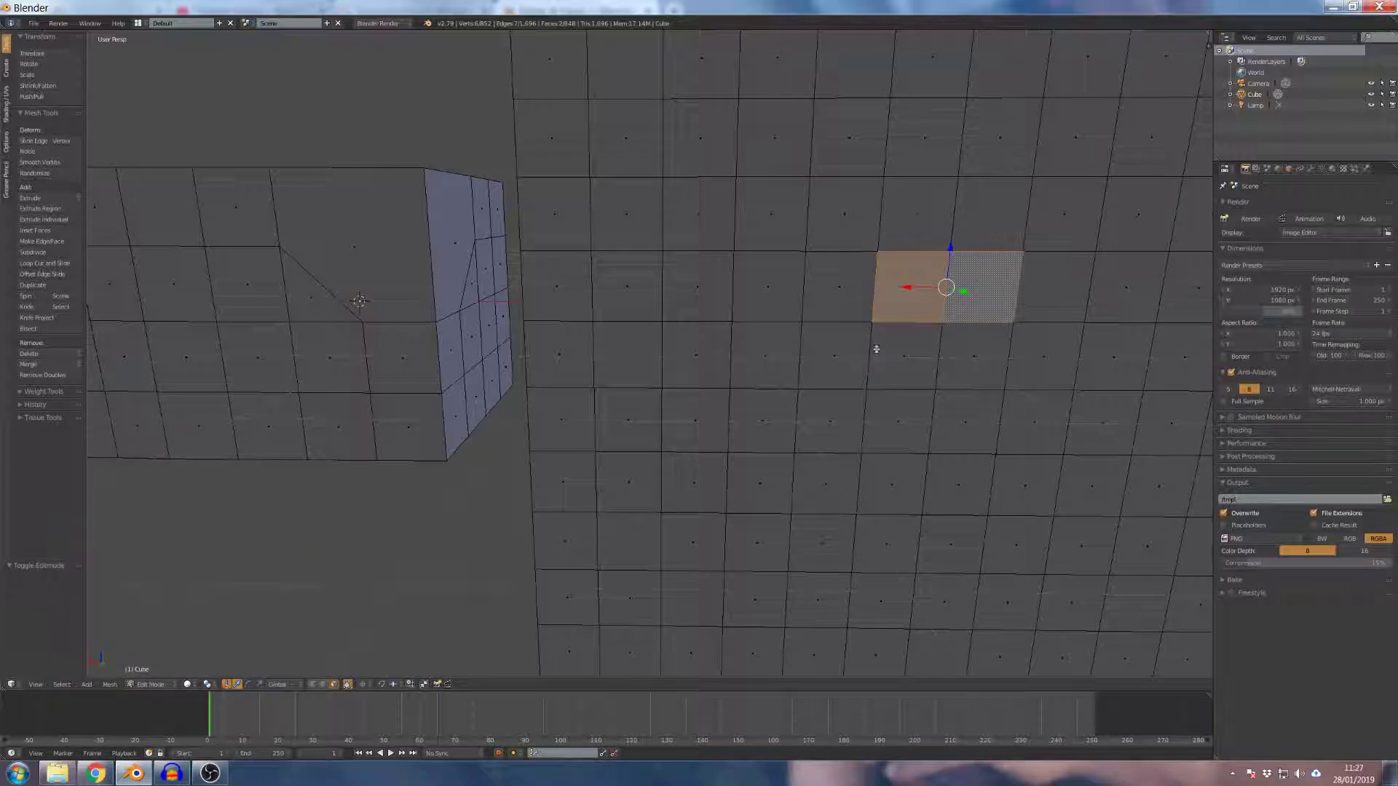
Grow the two-face selection once with Select More and shrink it back with Select Less
scroll(985, 364, "down", 5)
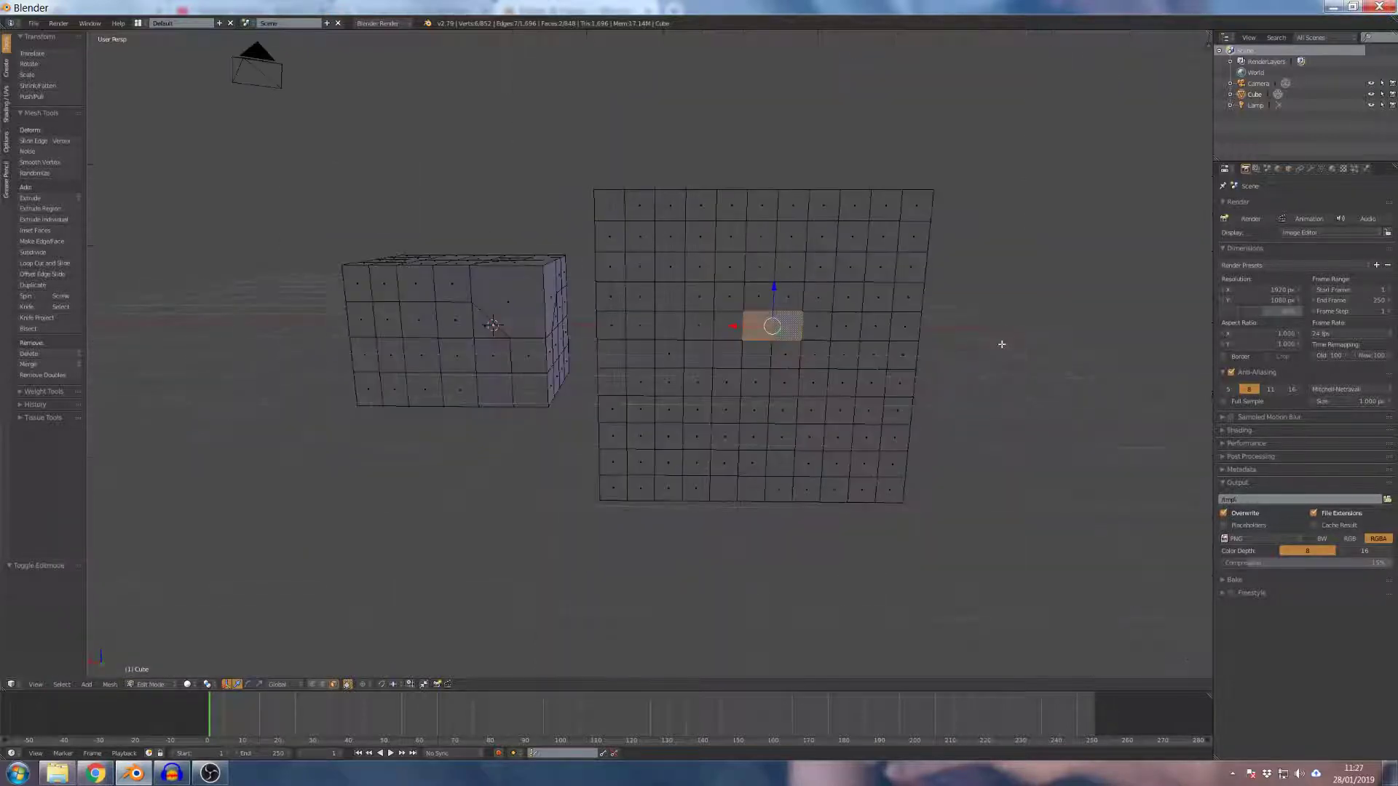
key("ctrl+KP_Add")
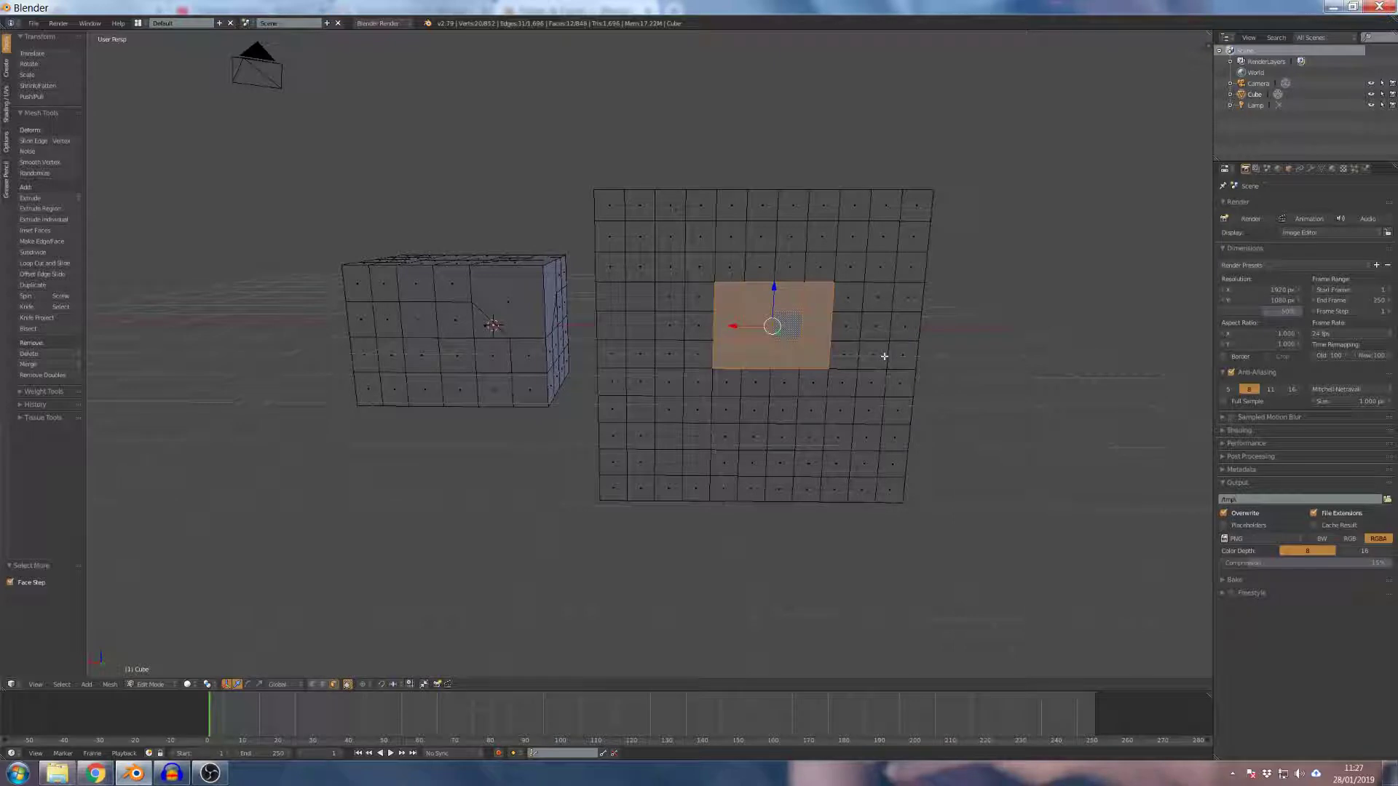
key("ctrl+KP_Subtract")
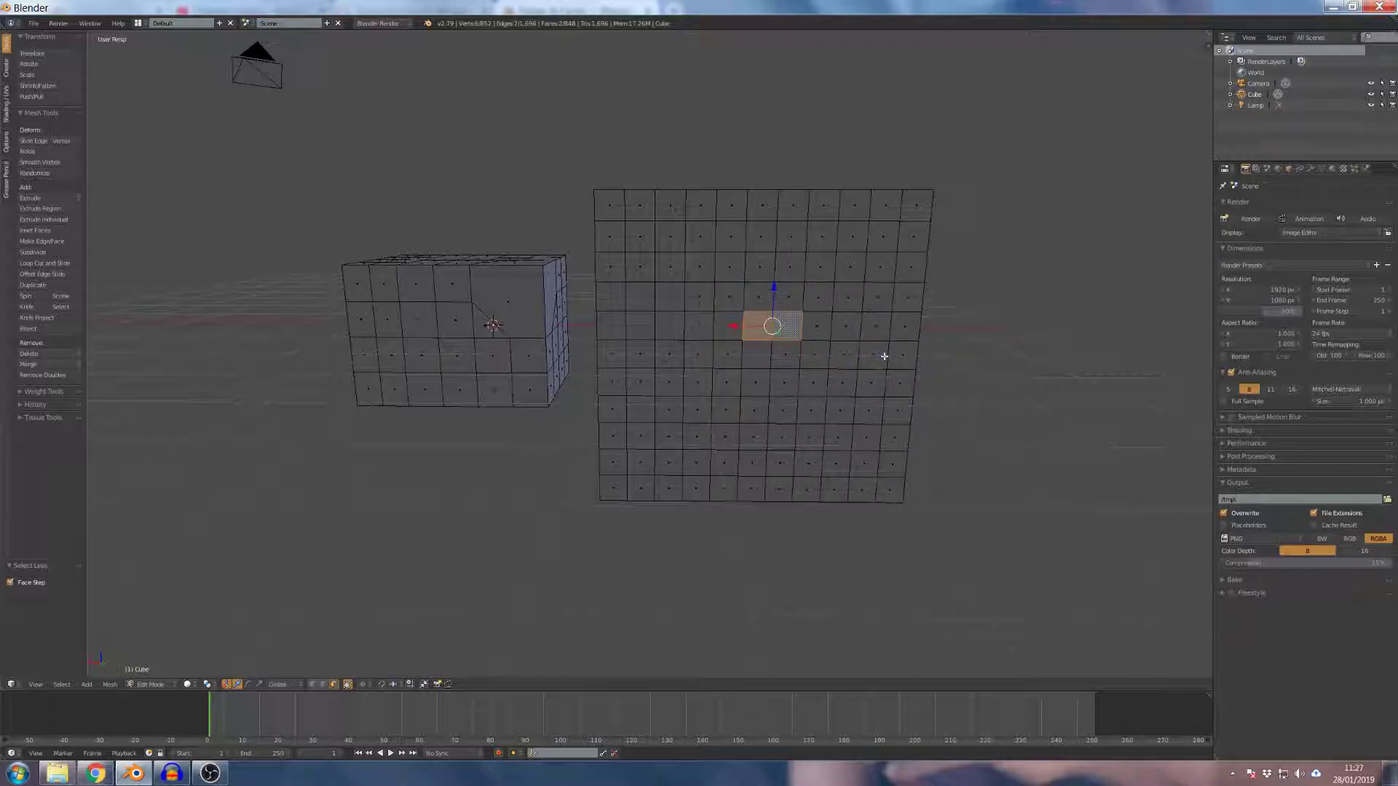
Extend the two-face selection with repeated Next Active steps until the face row is selected all around the large box
key("ctrl+shift+KP_Add")
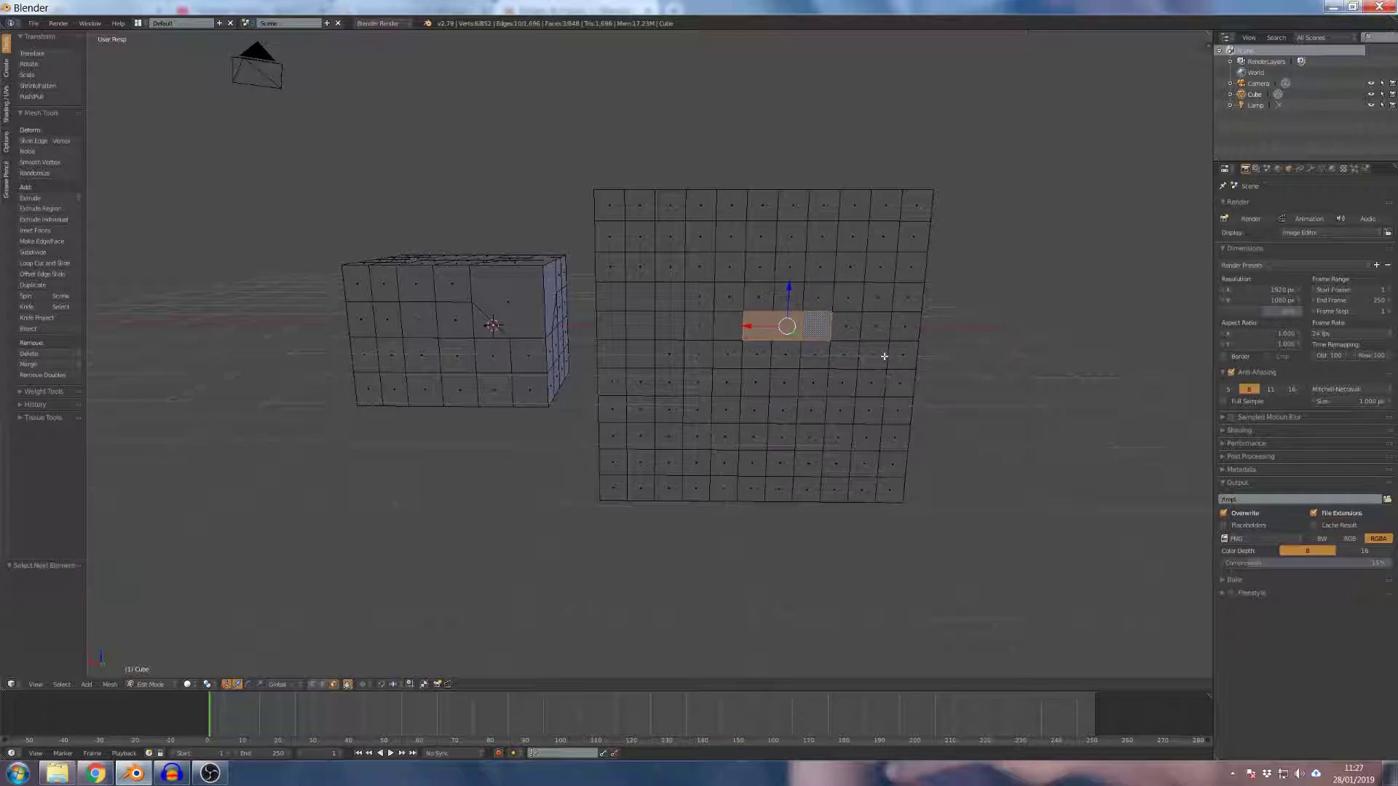
key("ctrl+shift+KP_Add")
key("ctrl+shift+KP_Add")
key("ctrl+shift+KP_Add")
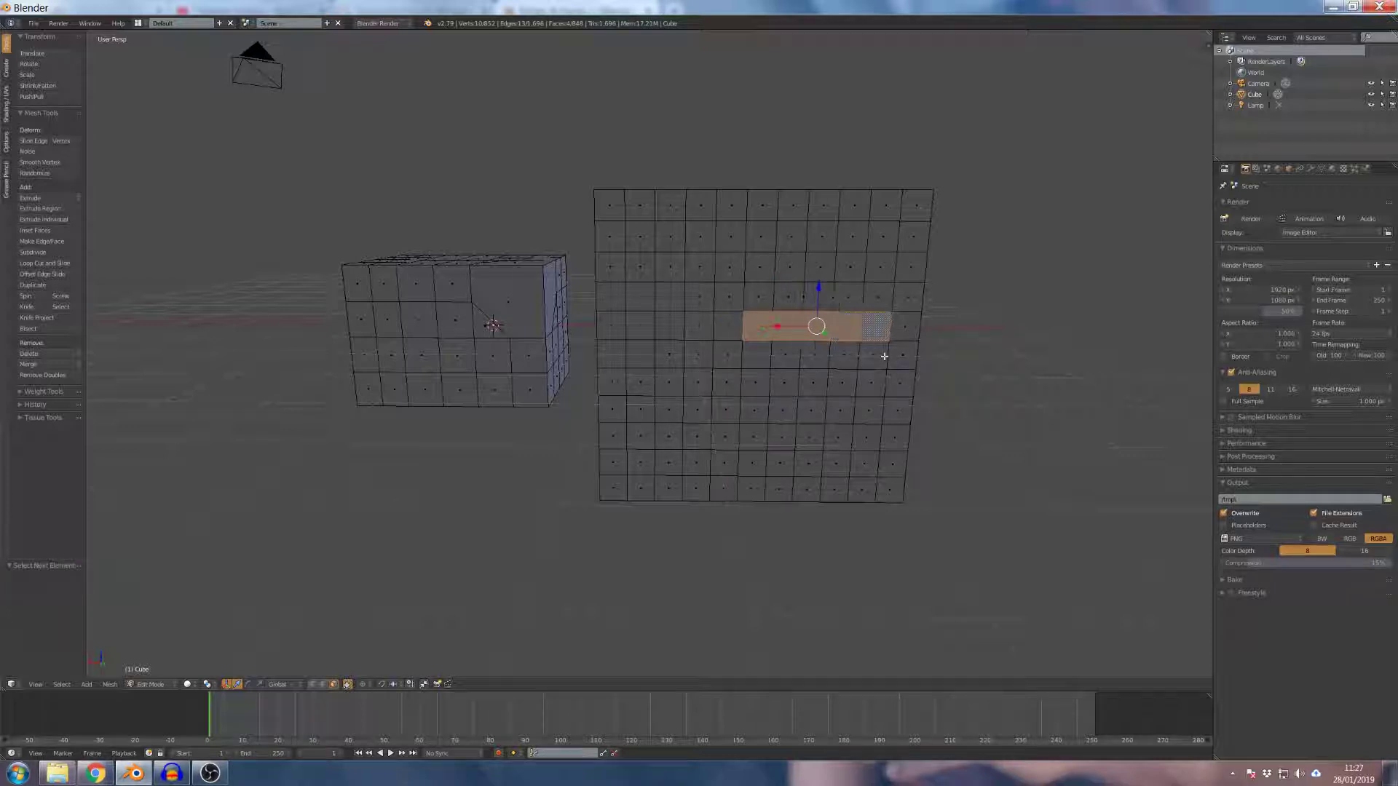
key("ctrl+shift+KP_Add")
key("ctrl+shift+KP_Add")
key("ctrl+shift+KP_Add")
key("ctrl+shift+KP_Add")
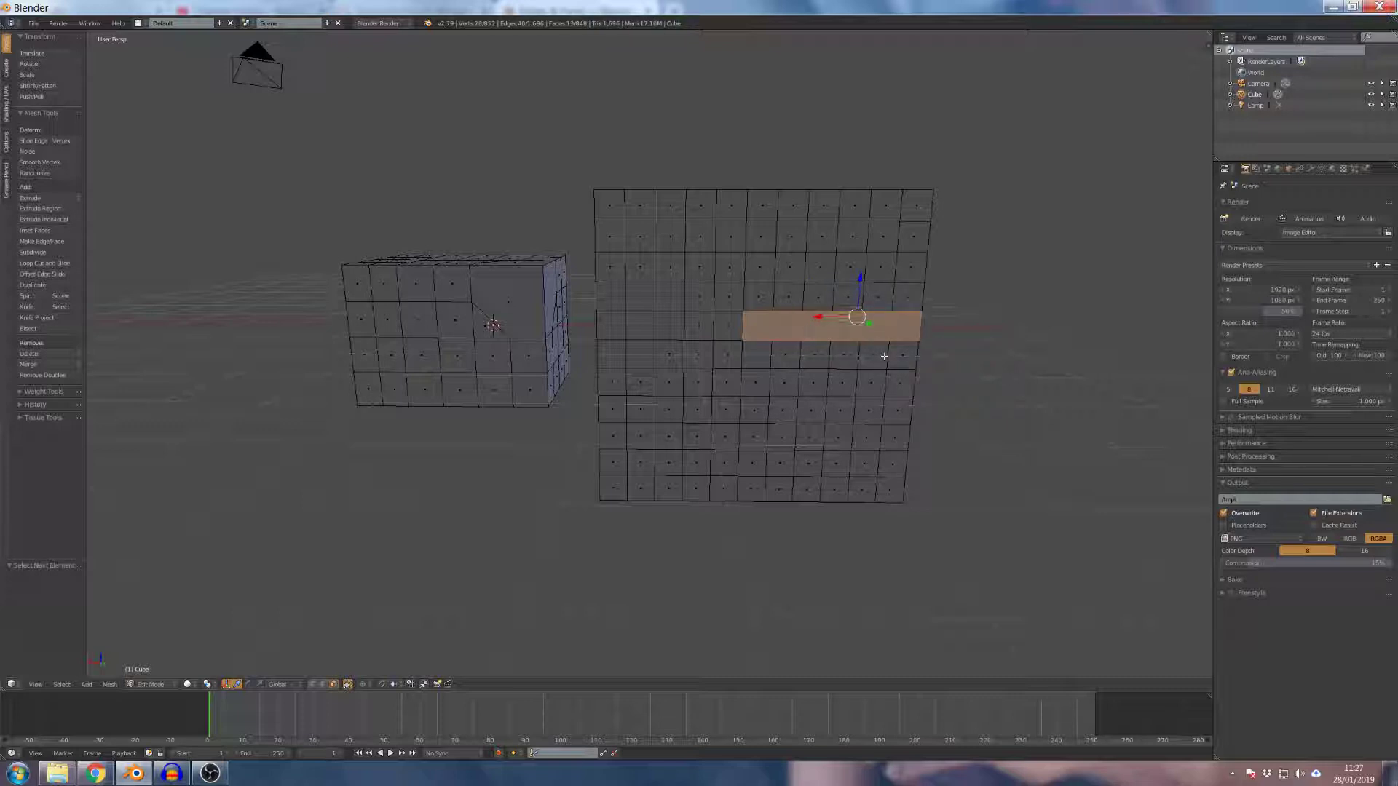
key("ctrl+shift+KP_Add")
key("ctrl+shift+KP_Add")
key("ctrl+shift+KP_Add")
key("ctrl+shift+KP_Add")
key("ctrl+shift+KP_Add")
key("ctrl+shift+KP_Add")
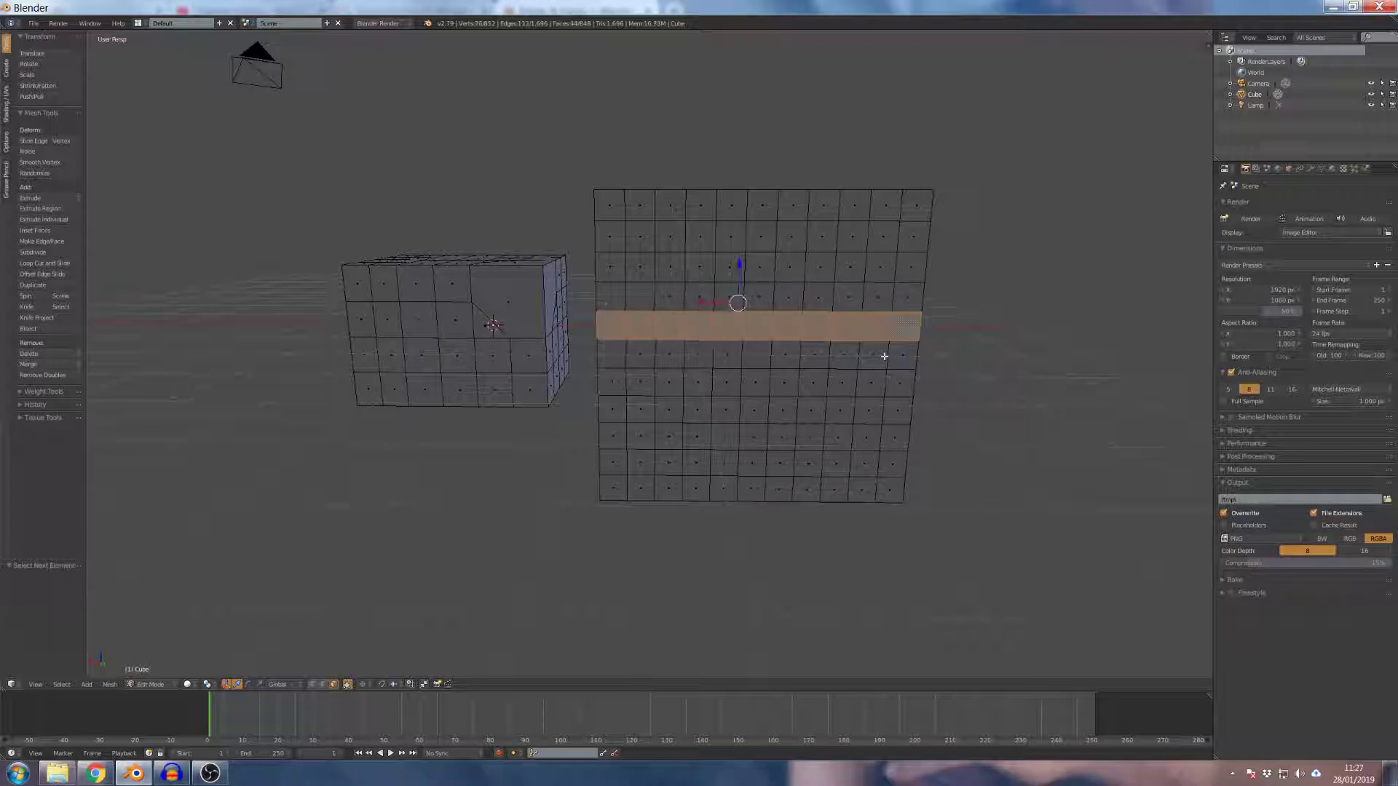
Remove the last two faces from the horizontal row selection with Previous Active
key("ctrl+shift+KP_Subtract")
key("ctrl+shift+KP_Subtract")
scroll(883, 356, "down", 2)
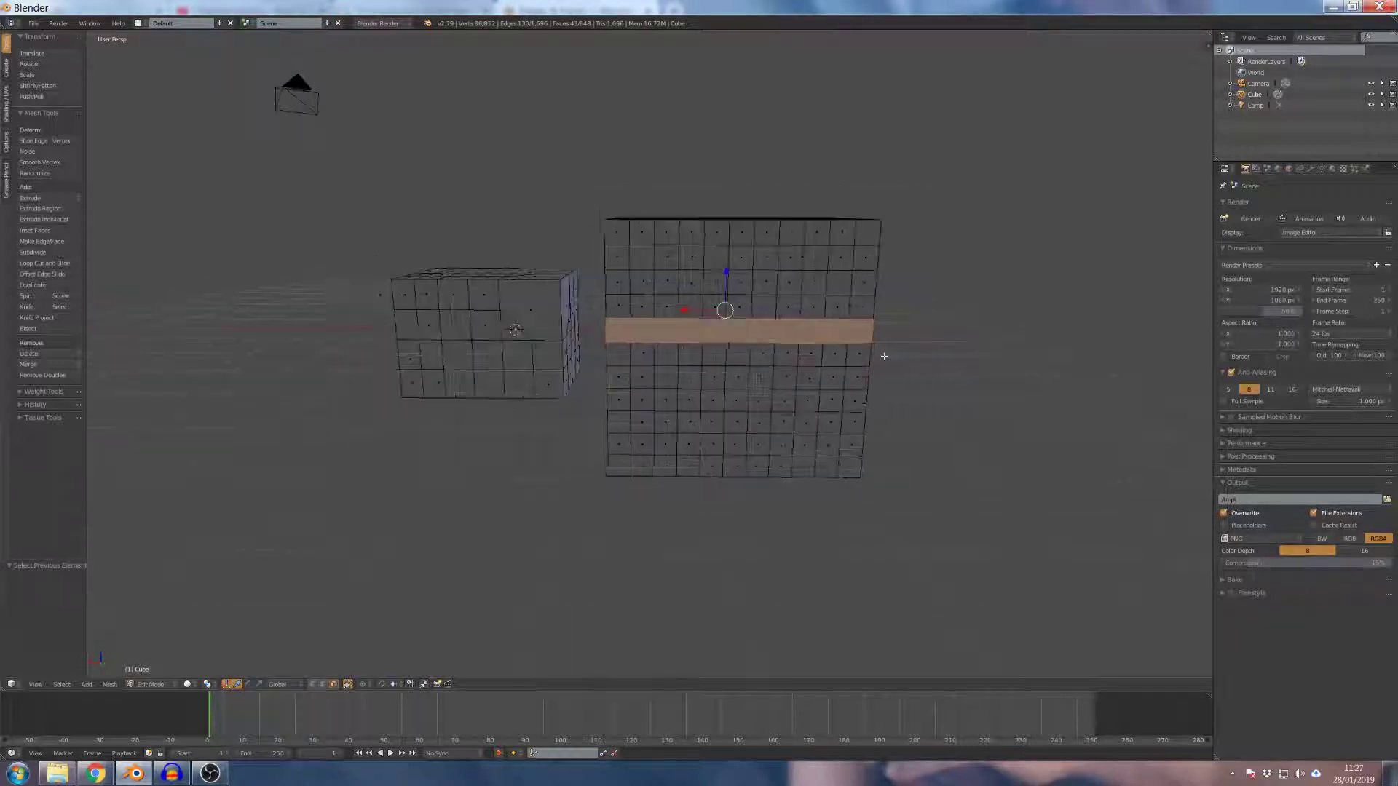
Select single faces one at a time on the large box's front side, from the bottom edge to one near the centre
right_click(736, 472)
scroll(755, 472, "down", 3)
scroll(754, 472, "up", 4)
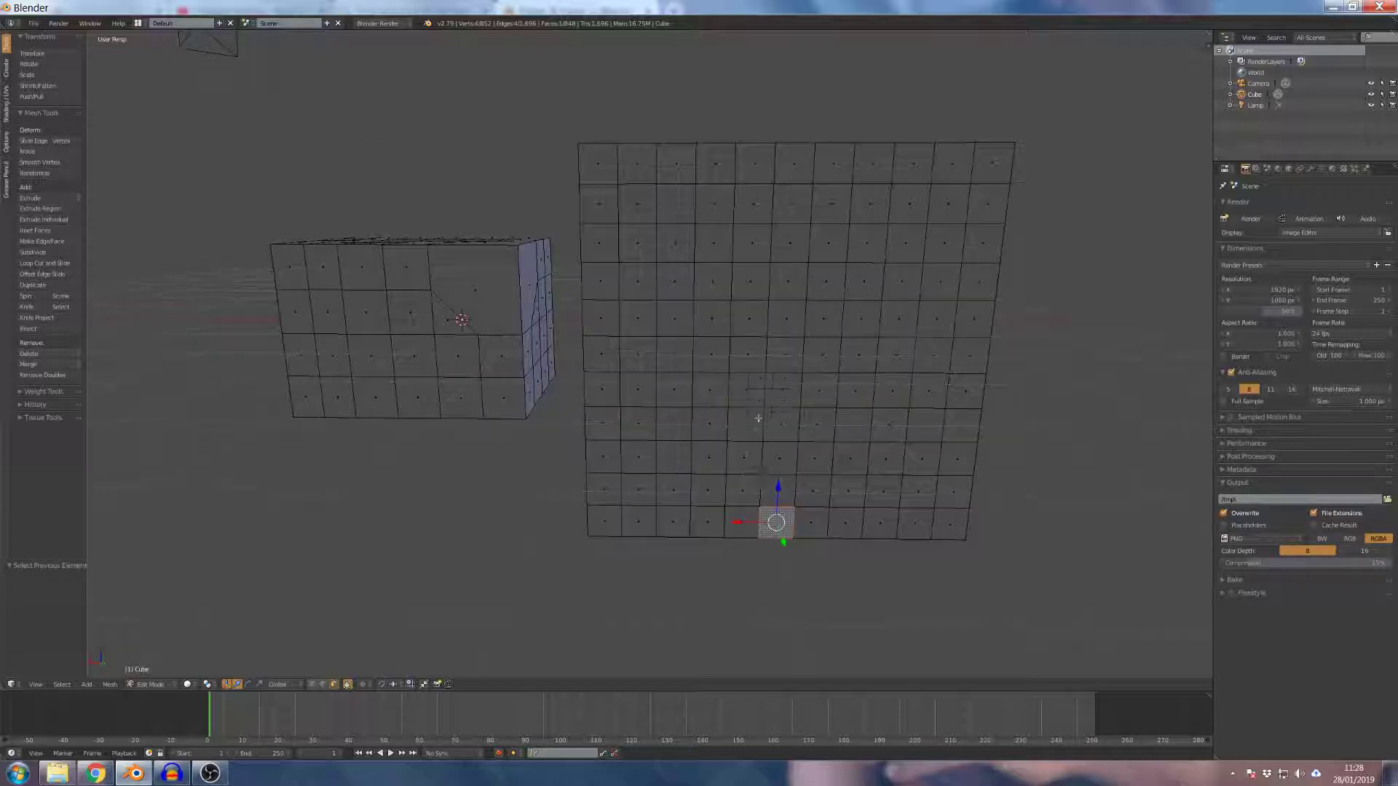
scroll(755, 413, "down", 4)
middle_click_drag(760, 394, 755, 393)
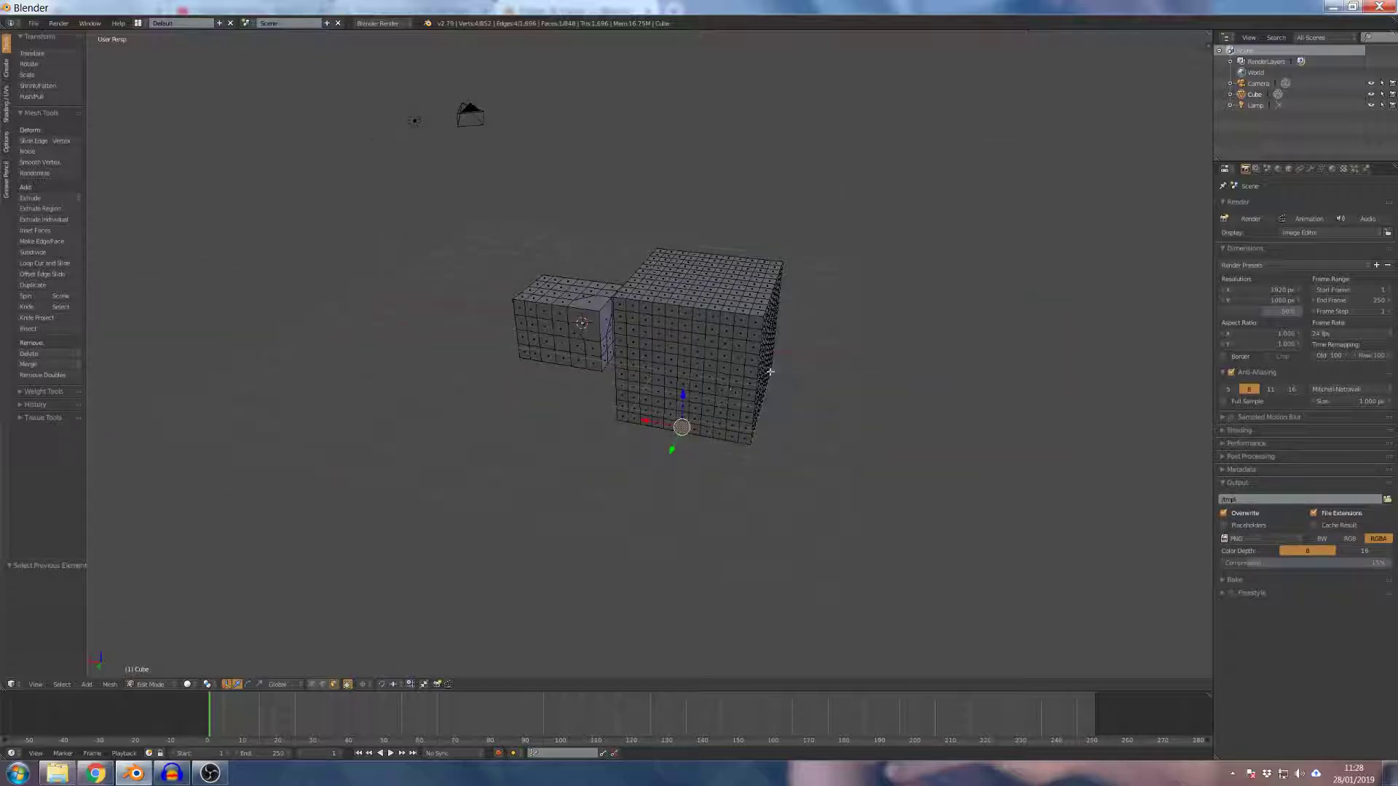
scroll(791, 403, "up", 3)
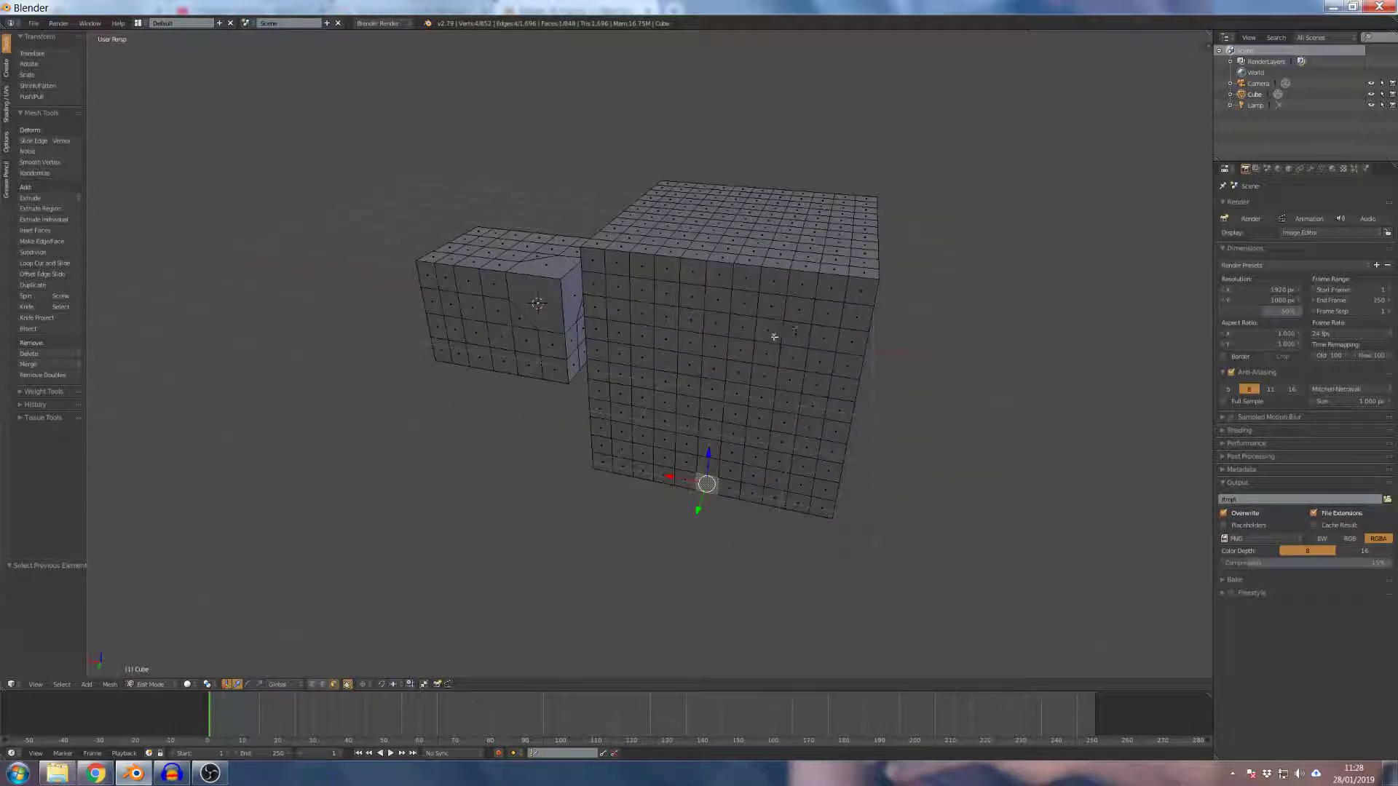
right_click(774, 336)
right_click(696, 370)
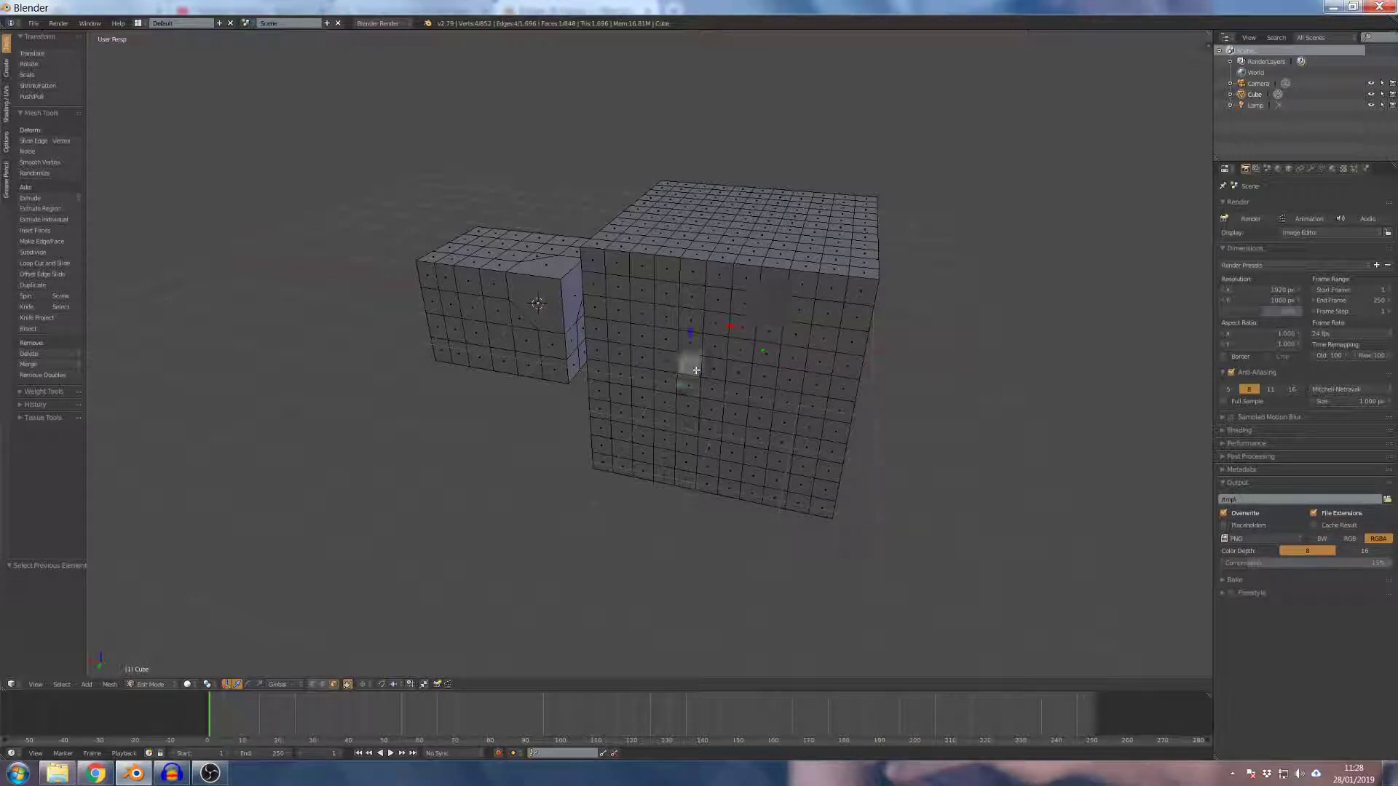
scroll(696, 370, "down", 5)
middle_click_drag(695, 370, 774, 328)
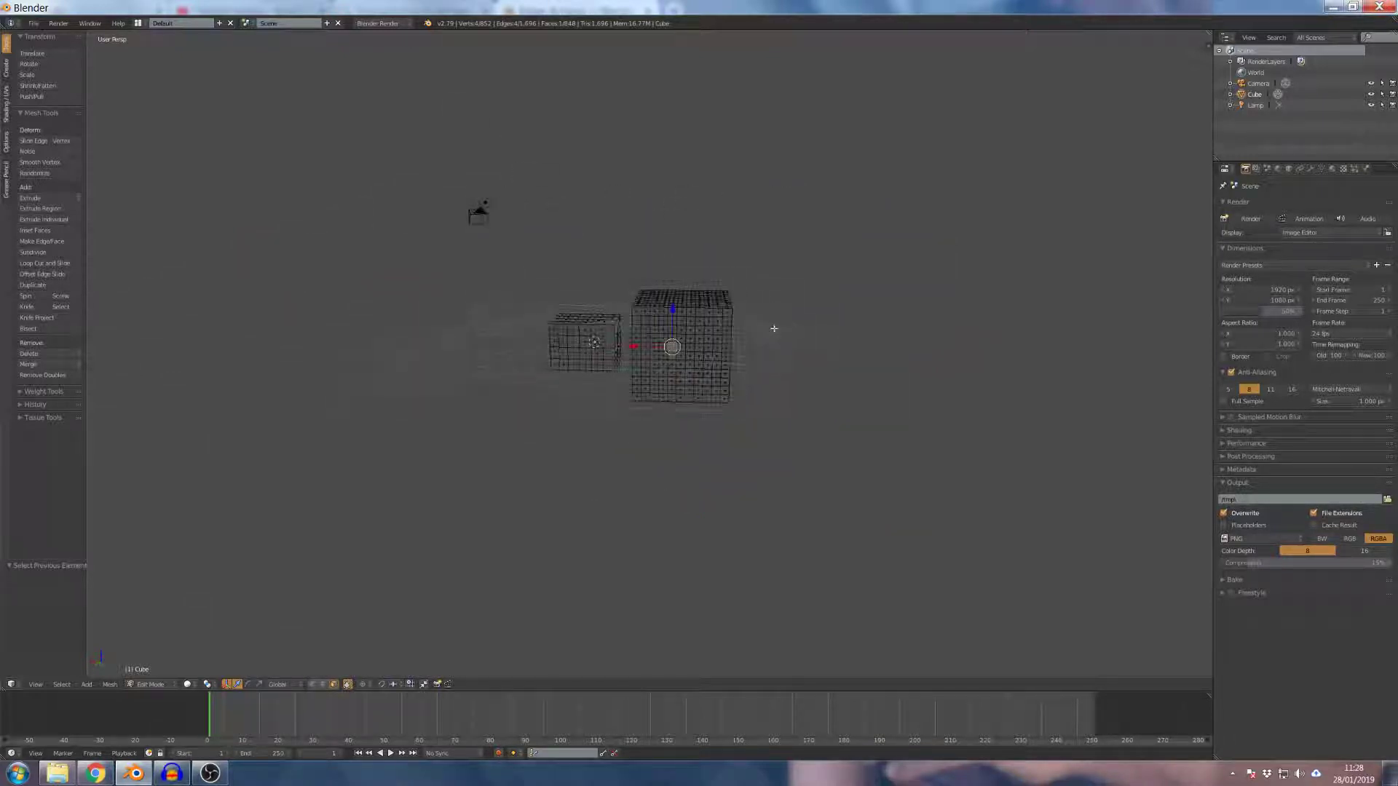
Select faces at random across both boxes with Select Random
left_click(61, 685)
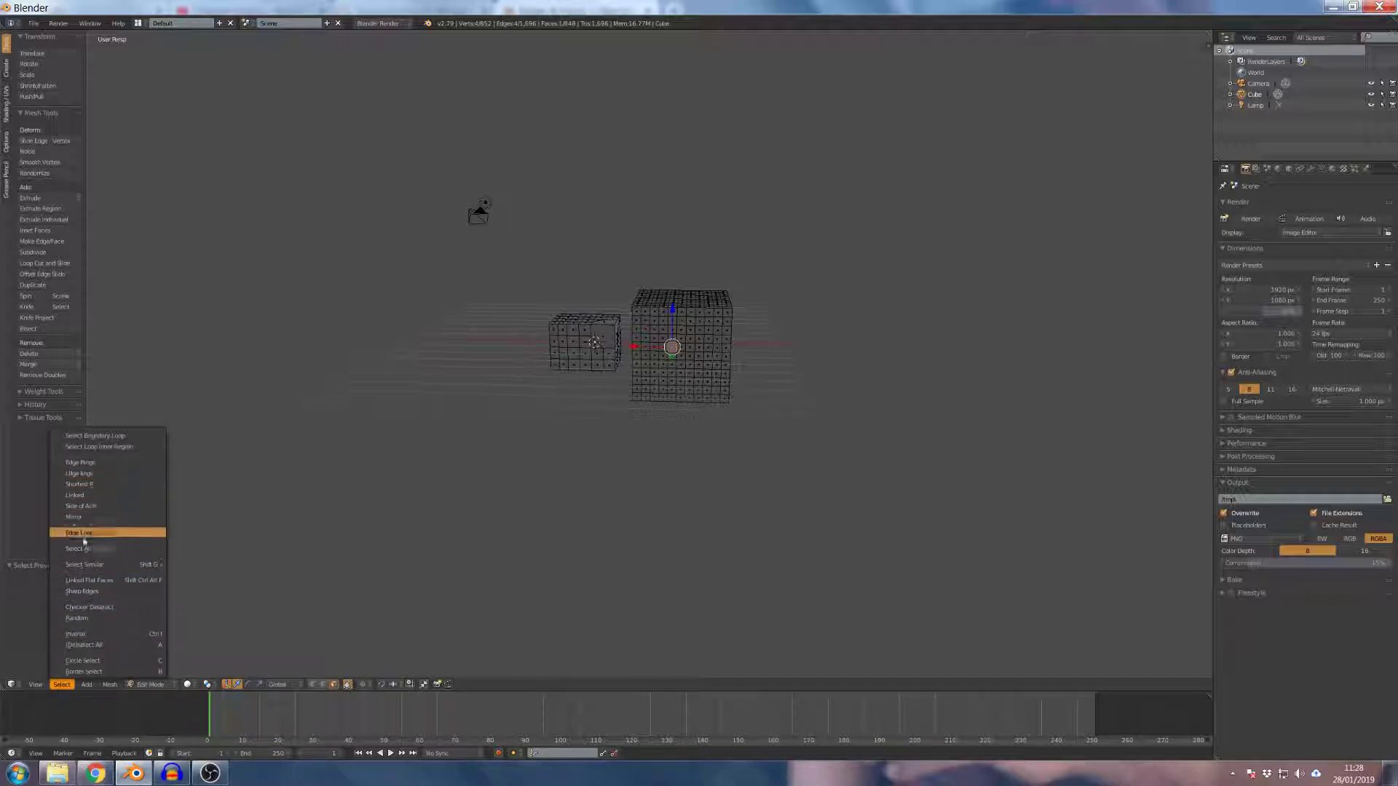
left_click(76, 618)
middle_click_drag(614, 428, 732, 348)
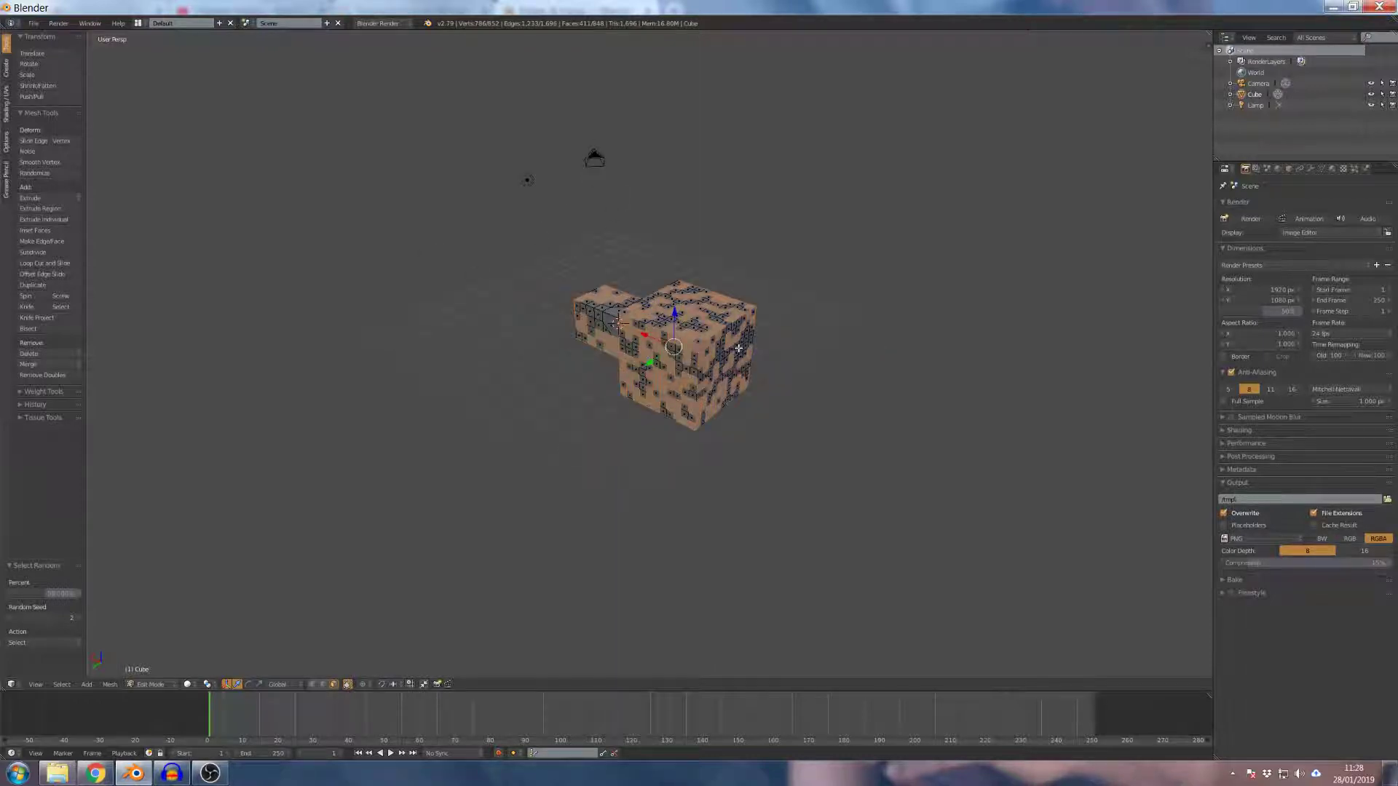
Extrude the randomly selected faces on both boxes and scale them outward
mouse_move(738, 348)
middle_mouse_down()
mouse_move(752, 330)
mouse_move(716, 340)
middle_mouse_up()
key("e")
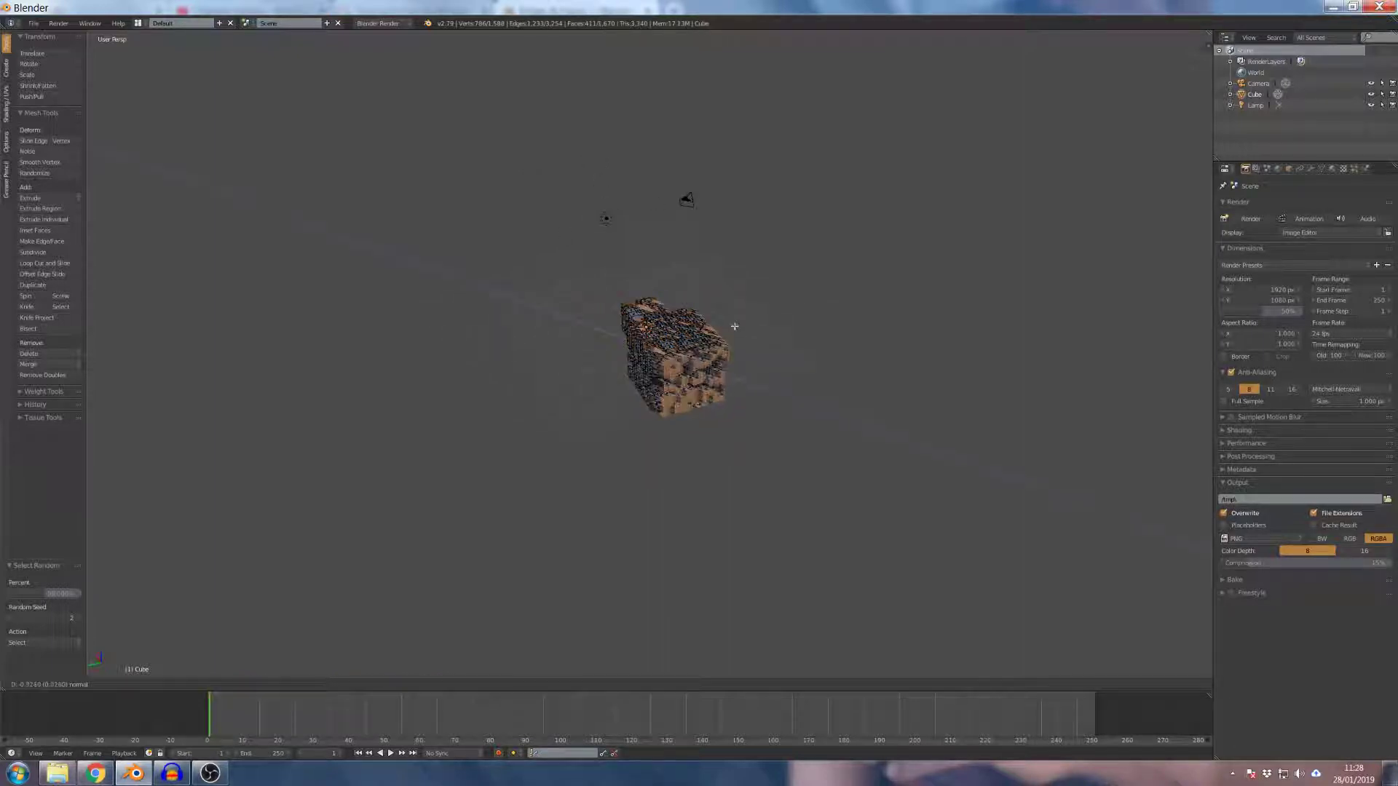
key("s")
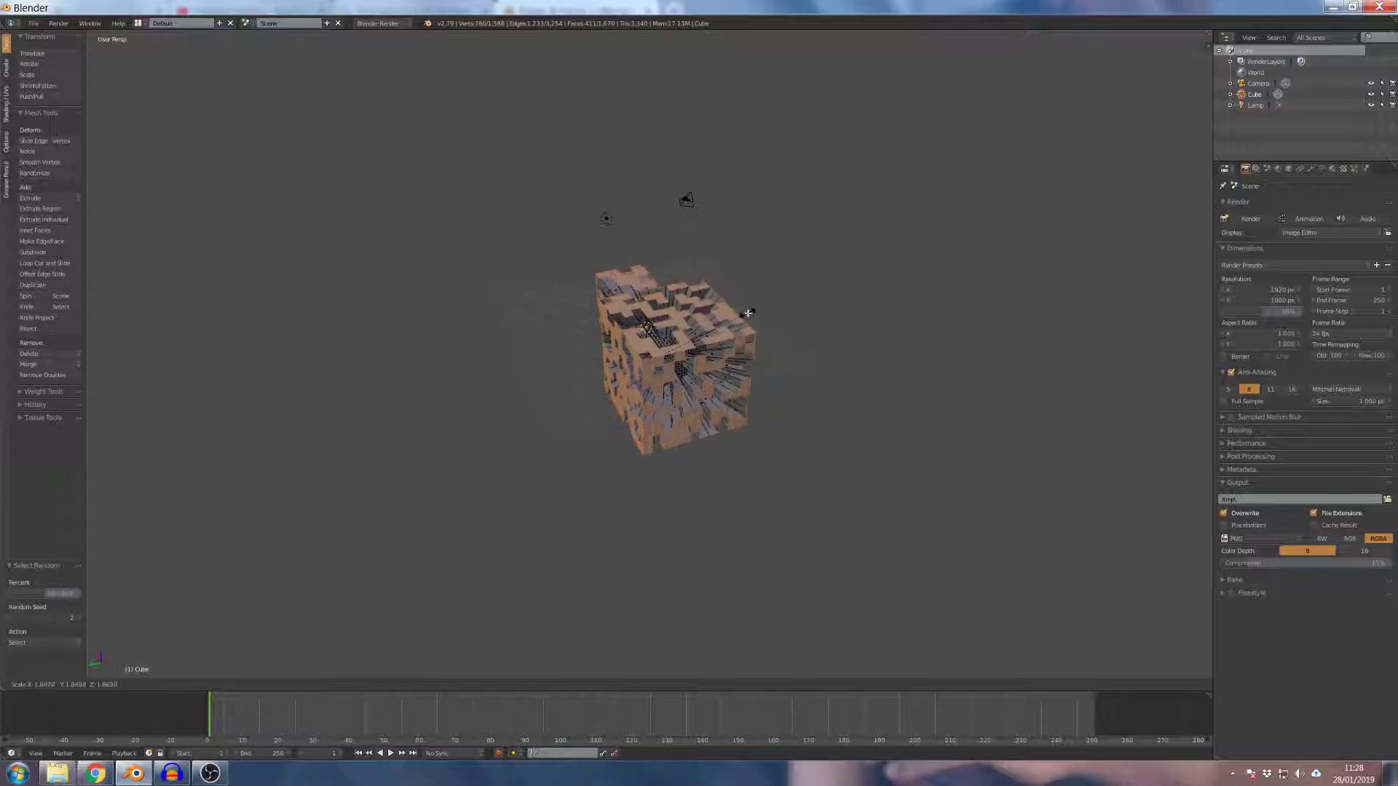
left_click(749, 312)
middle_click_drag(749, 313, 665, 321)
scroll(666, 320, "down", 4)
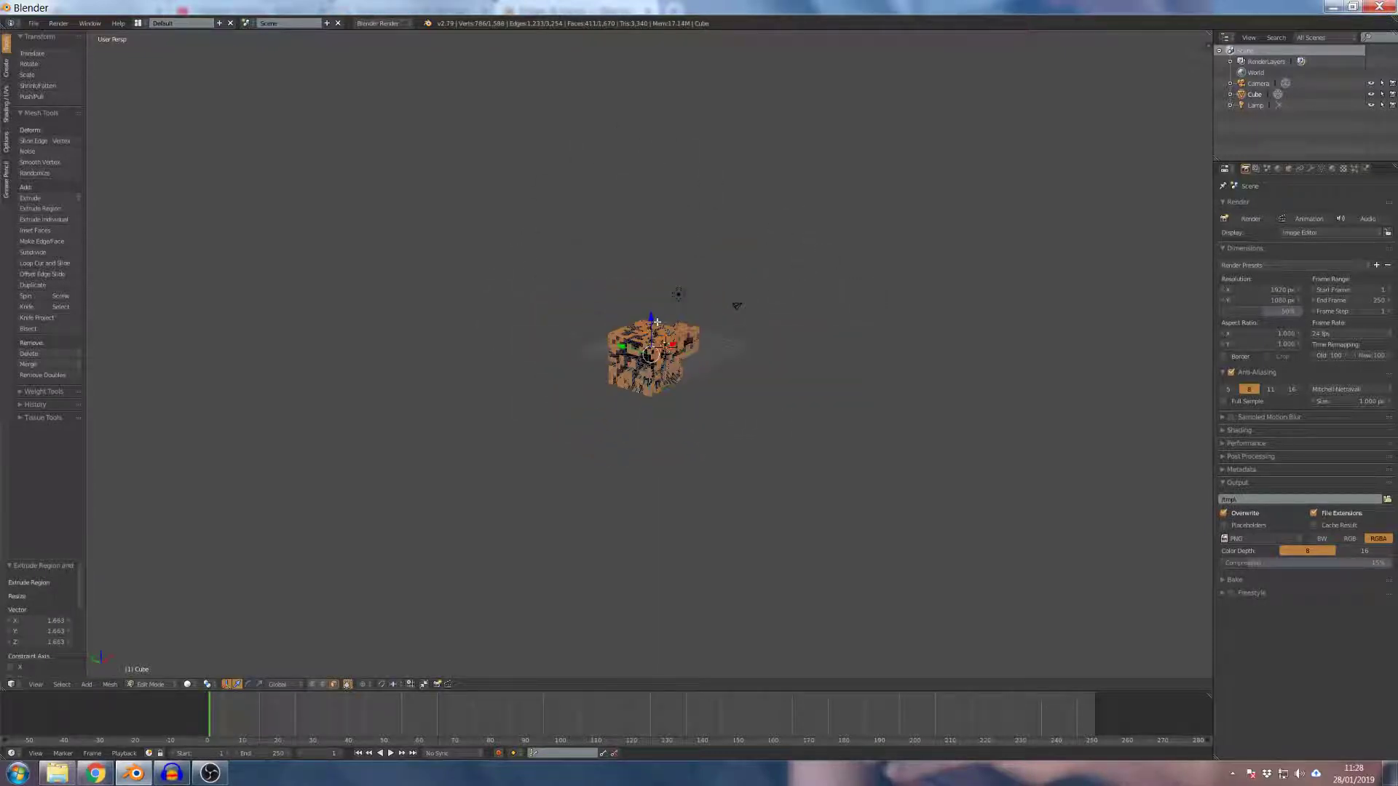
Undo the extrusion and scaling of the randomly selected faces, and clear the selection
key("a")
key("ctrl+z")
key("ctrl+z")
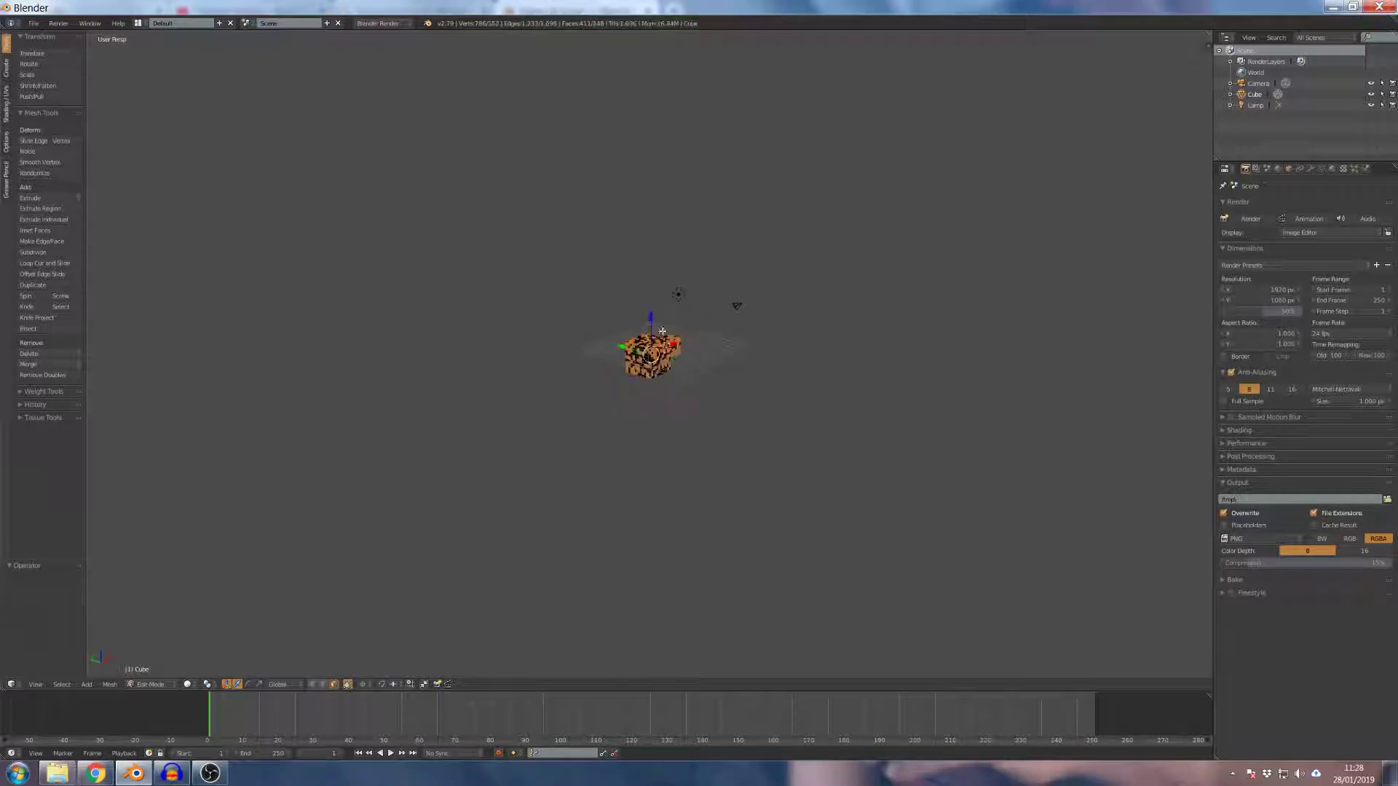
key("s")
right_click(662, 394)
key("a")
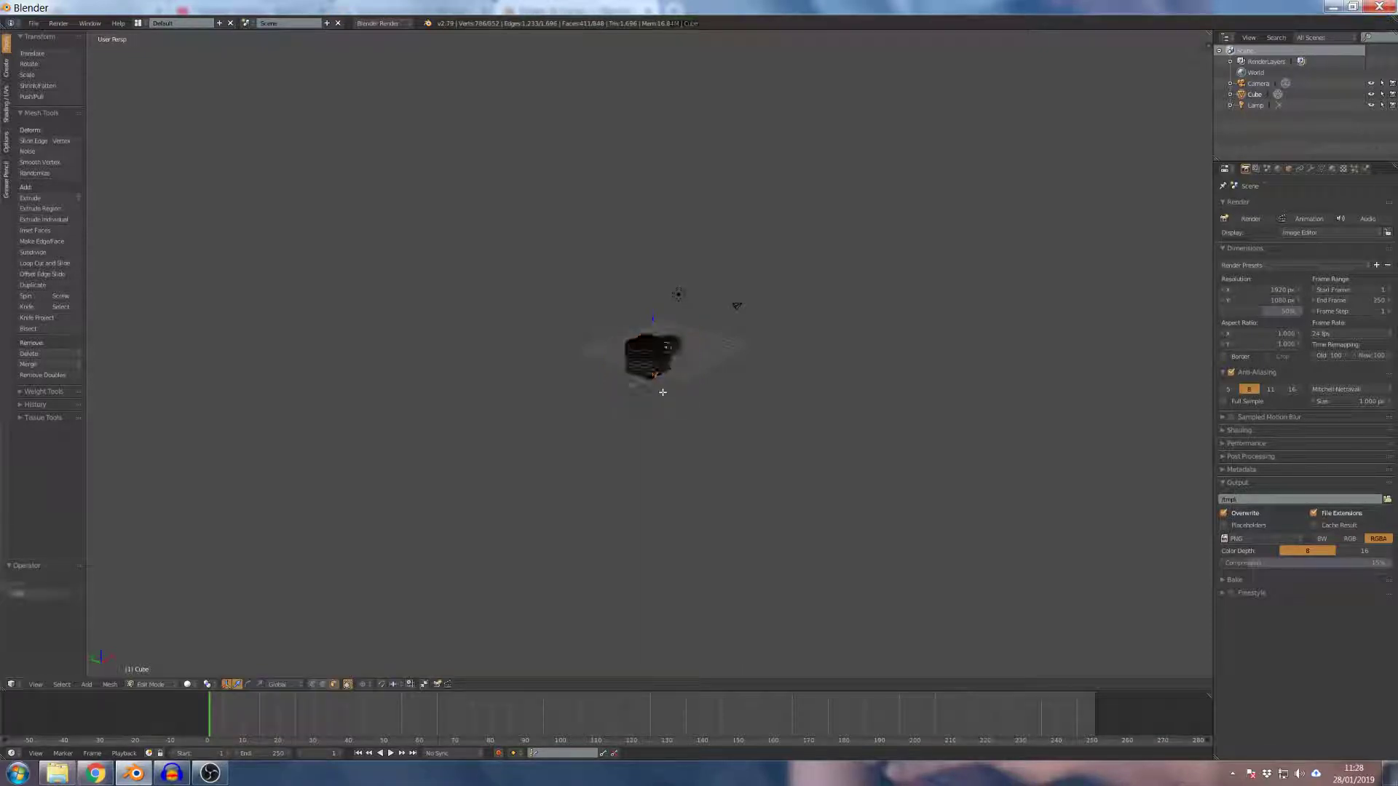
middle_click_drag(658, 384, 790, 360)
scroll(707, 376, "up", 5)
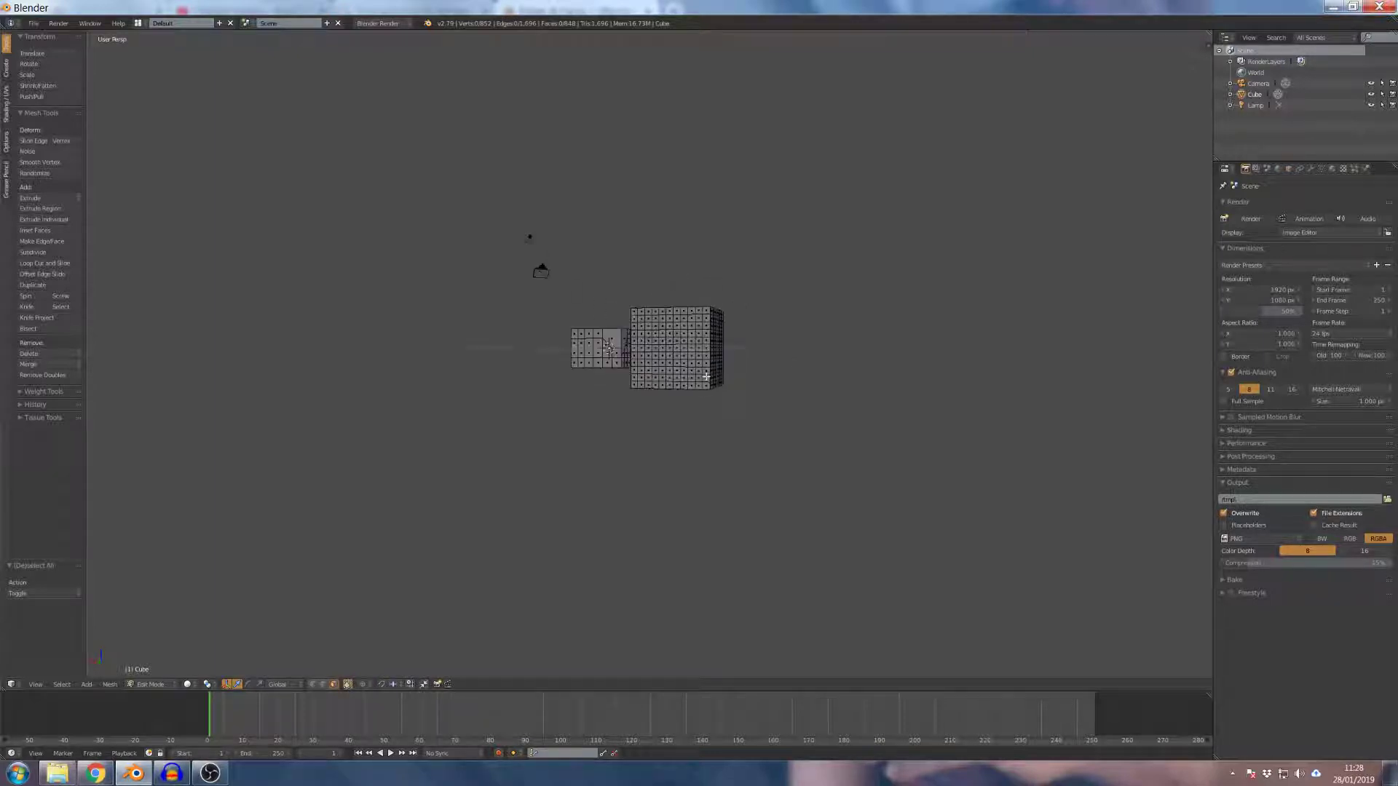
Step back through the selection history to the single selected face, and toggle Edit Mode off and on again
key("ctrl+z")
key("ctrl+z")
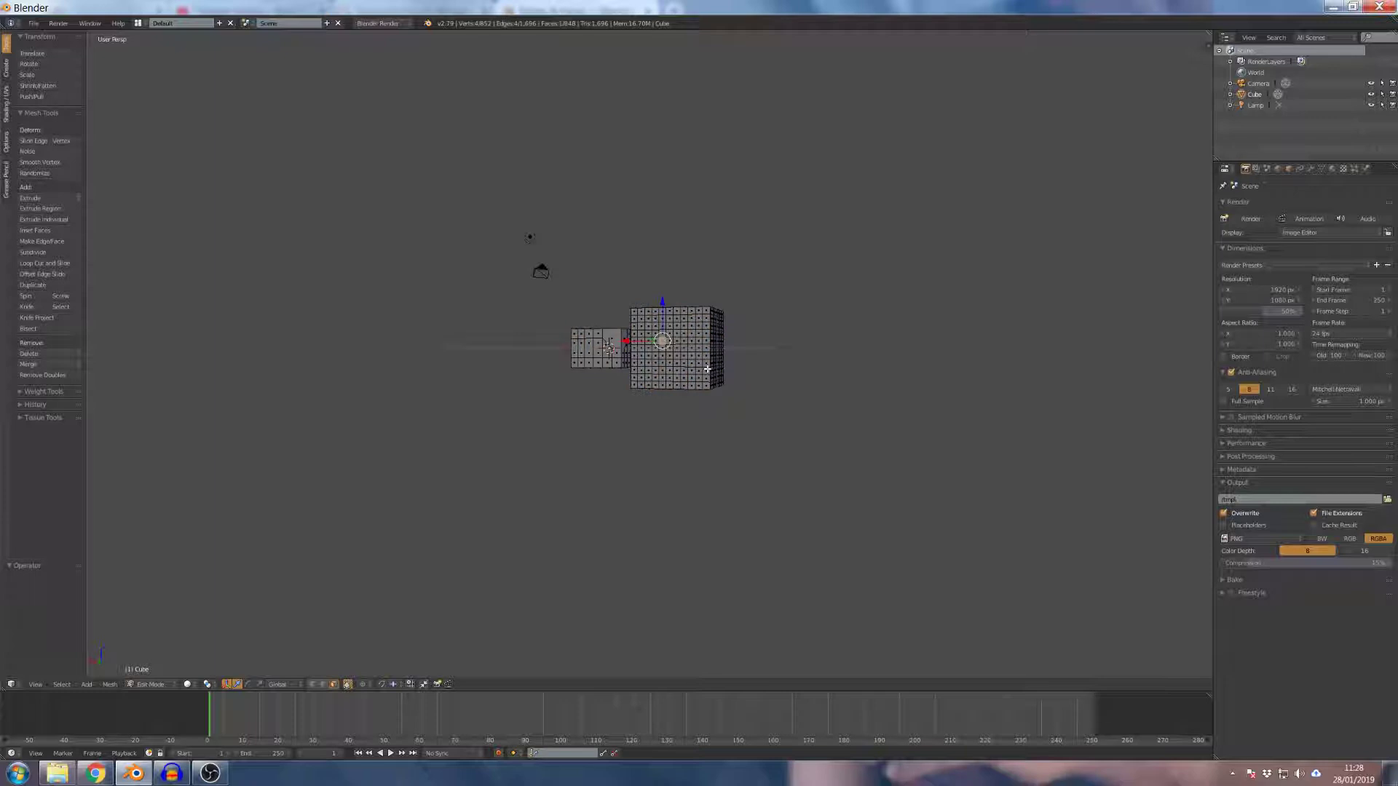
key("ctrl+alt+z")
key("Tab")
middle_click_drag(739, 345, 564, 401)
key("Tab")
scroll(683, 364, "up", 5)
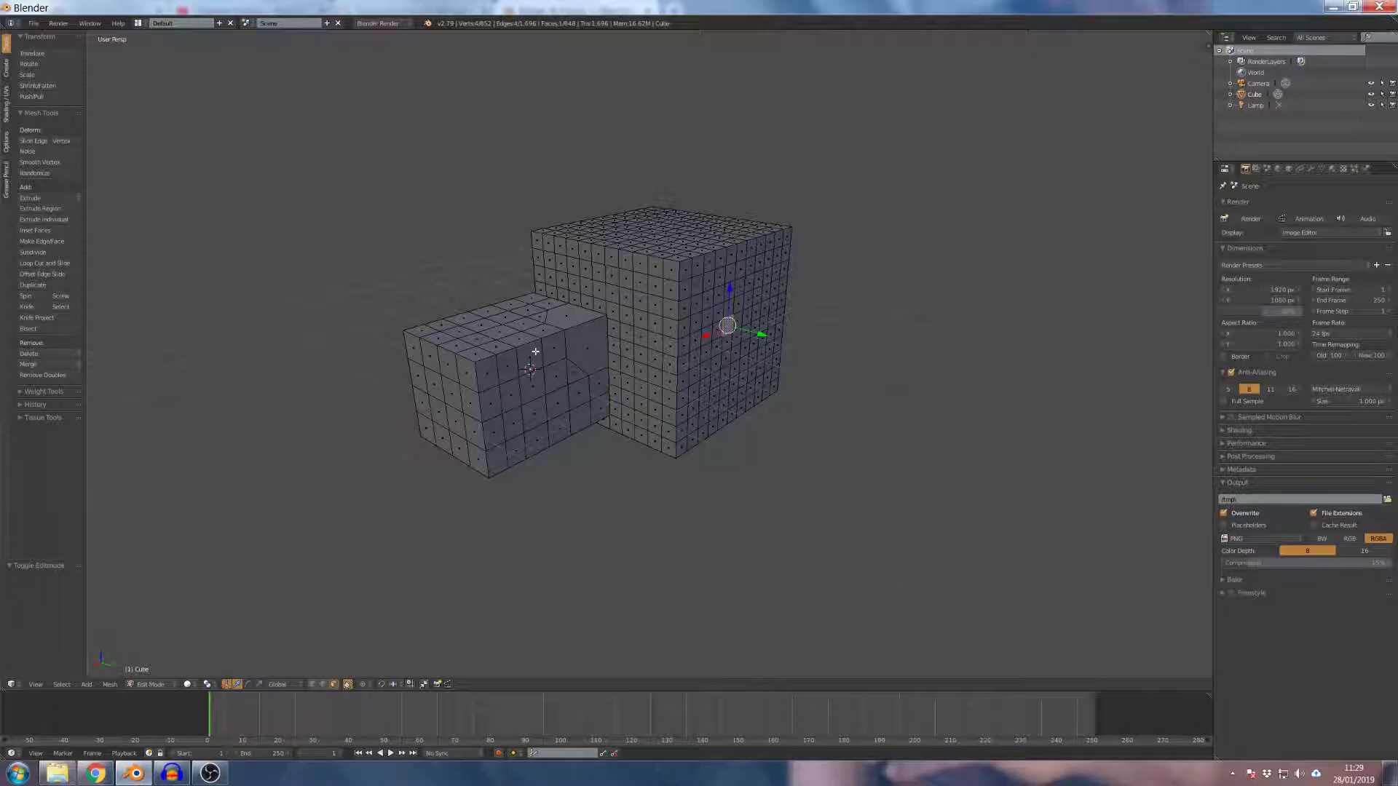
Preview a loop cut on the small box without applying it, and select the face loop at its end beside the large box
key("ctrl+r")
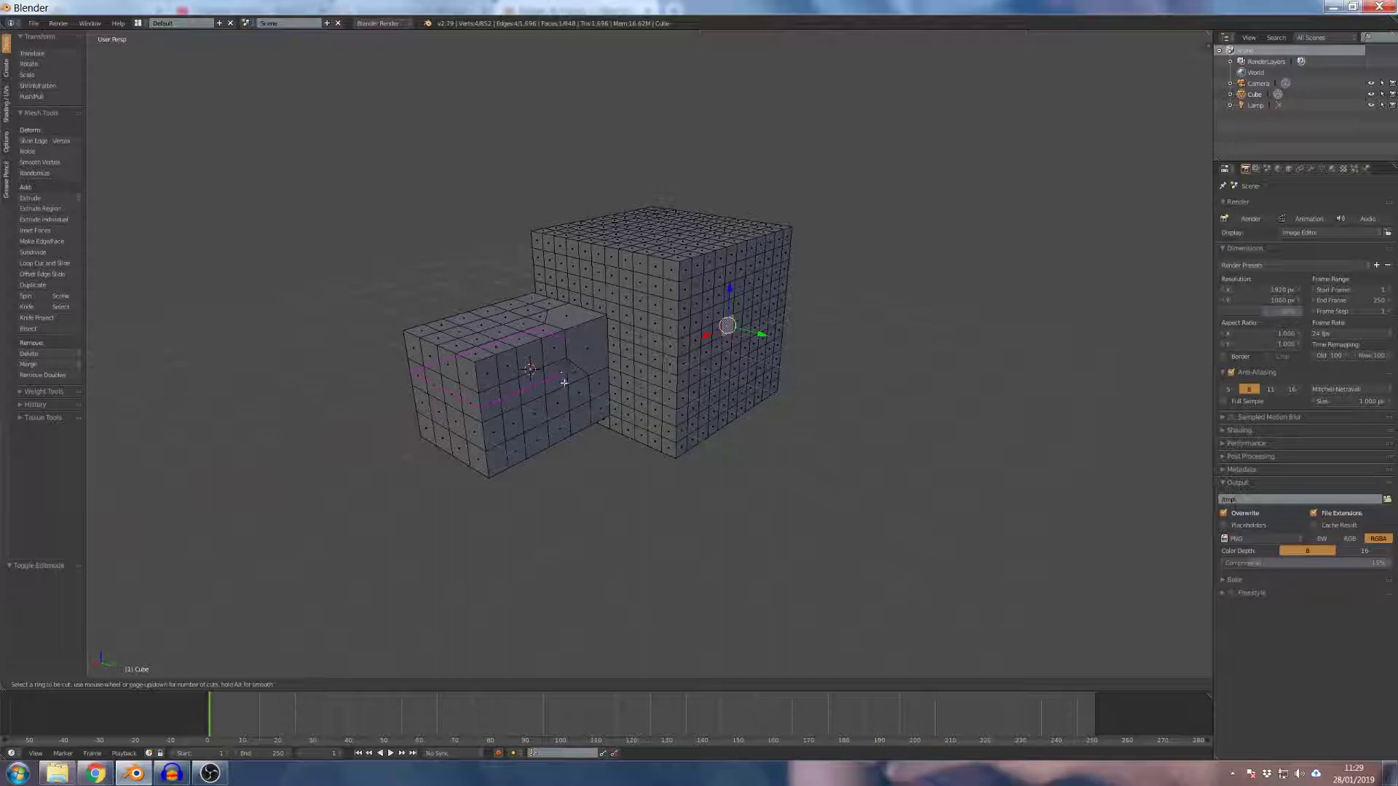
right_click(528, 440)
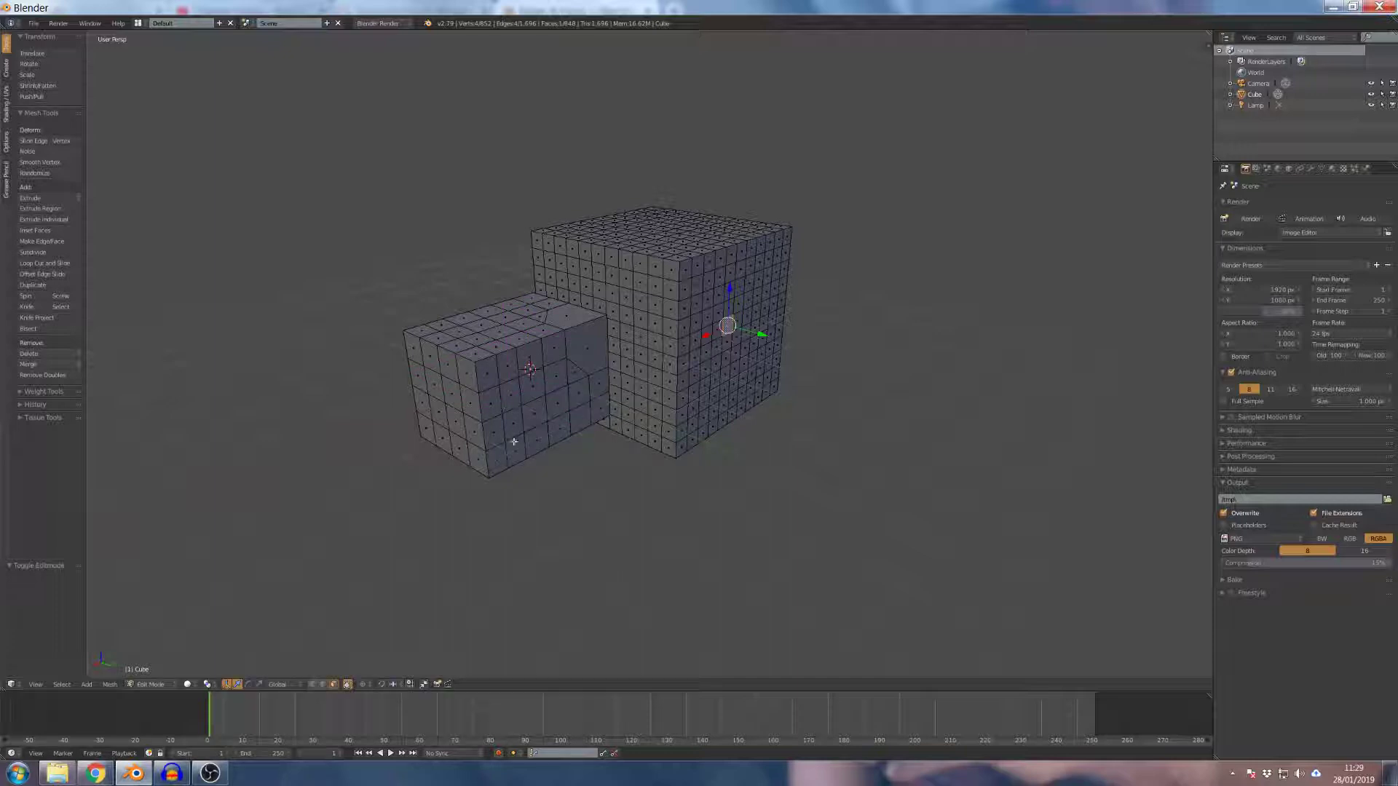
right_click(596, 387)
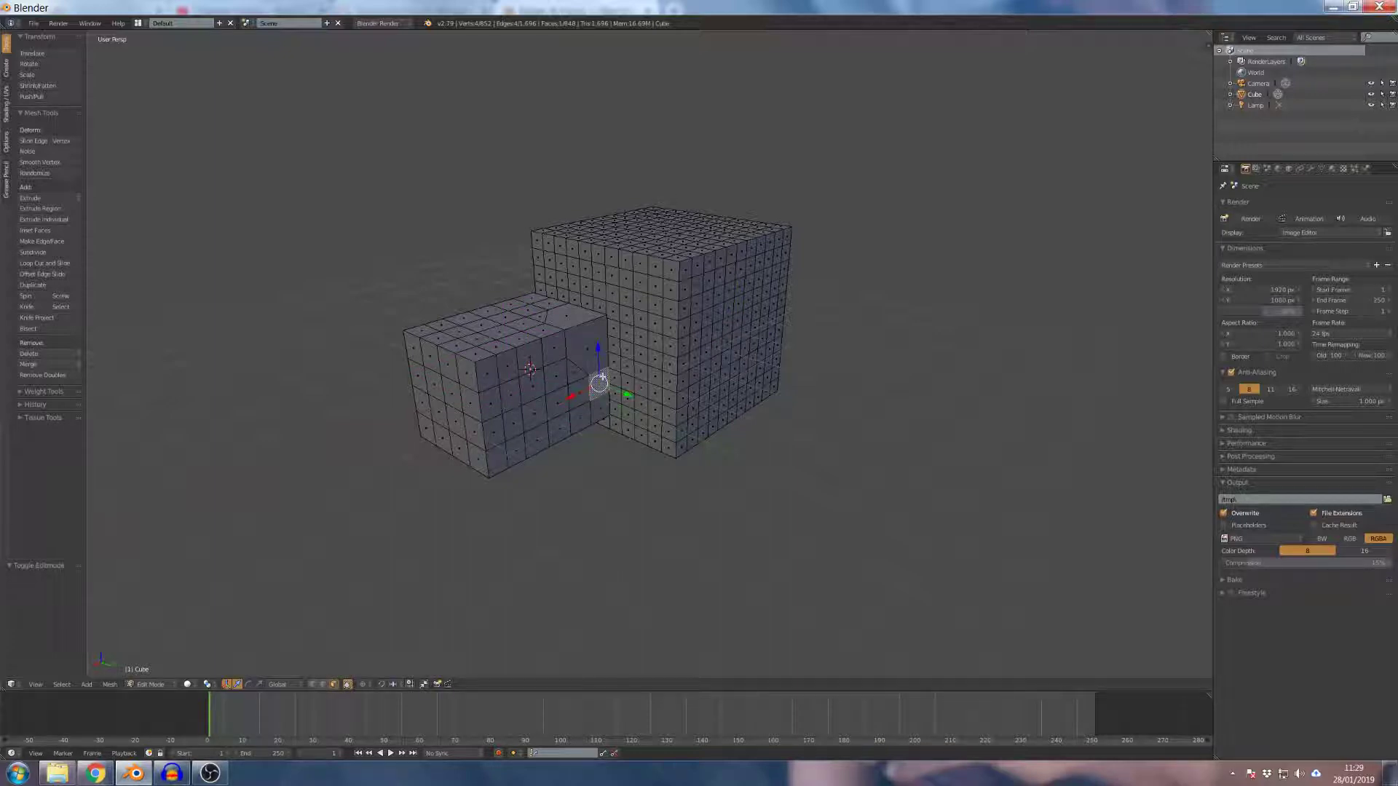
right_click(600, 372, "alt")
scroll(610, 315, "down", 5)
middle_click_drag(594, 361, 635, 303)
middle_click_drag(680, 382, 611, 378)
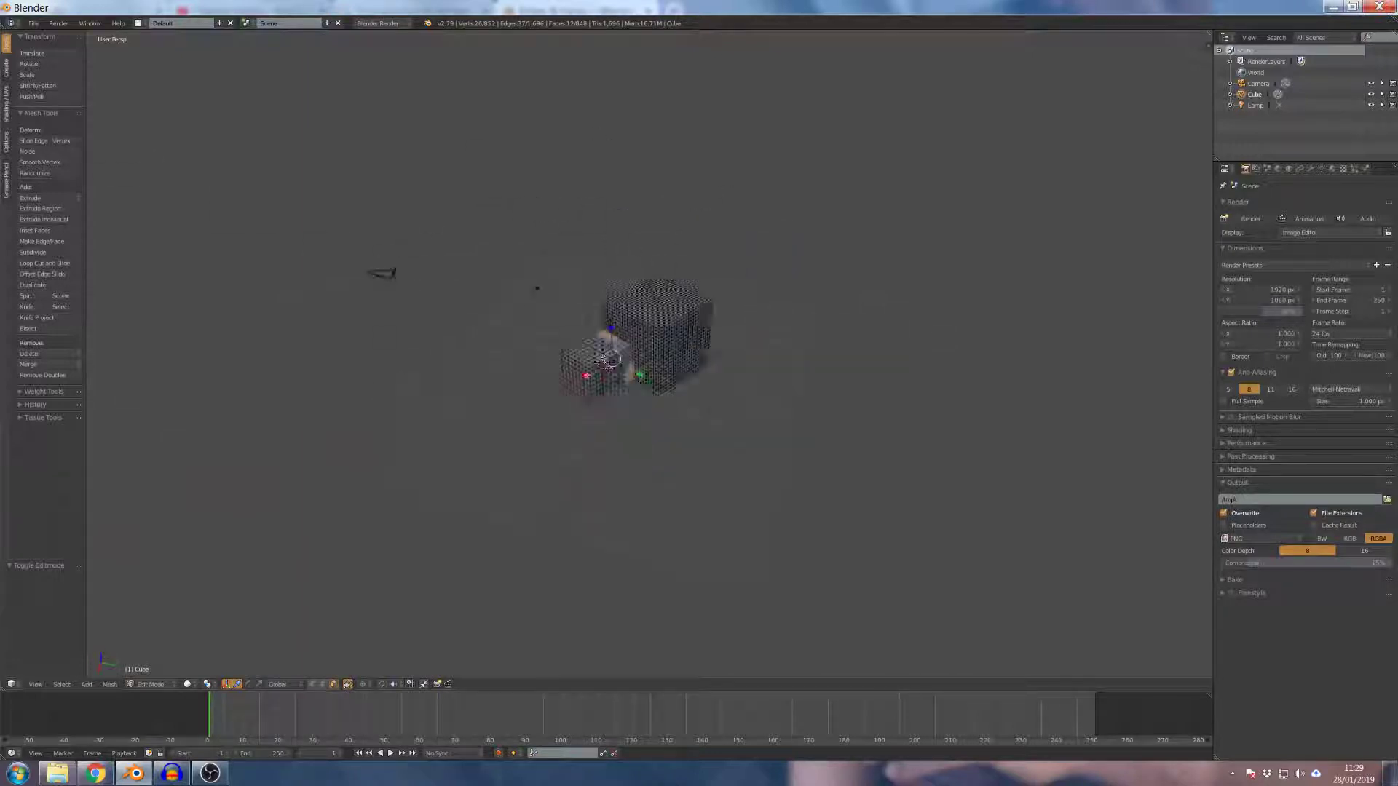
scroll(609, 355, "up", 6)
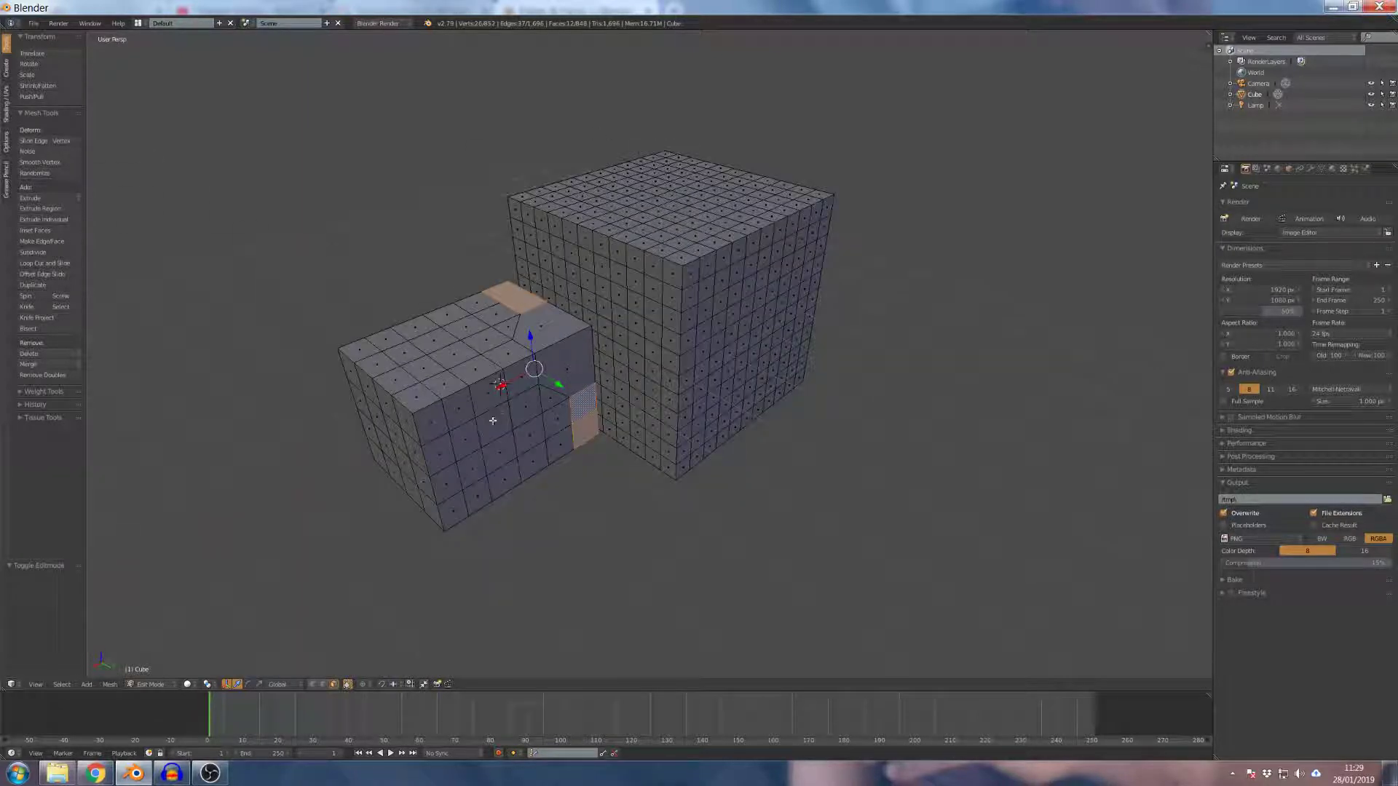
Select a single face on the small box's long side and extend it to the horizontal face loop running around the box
right_click(486, 425)
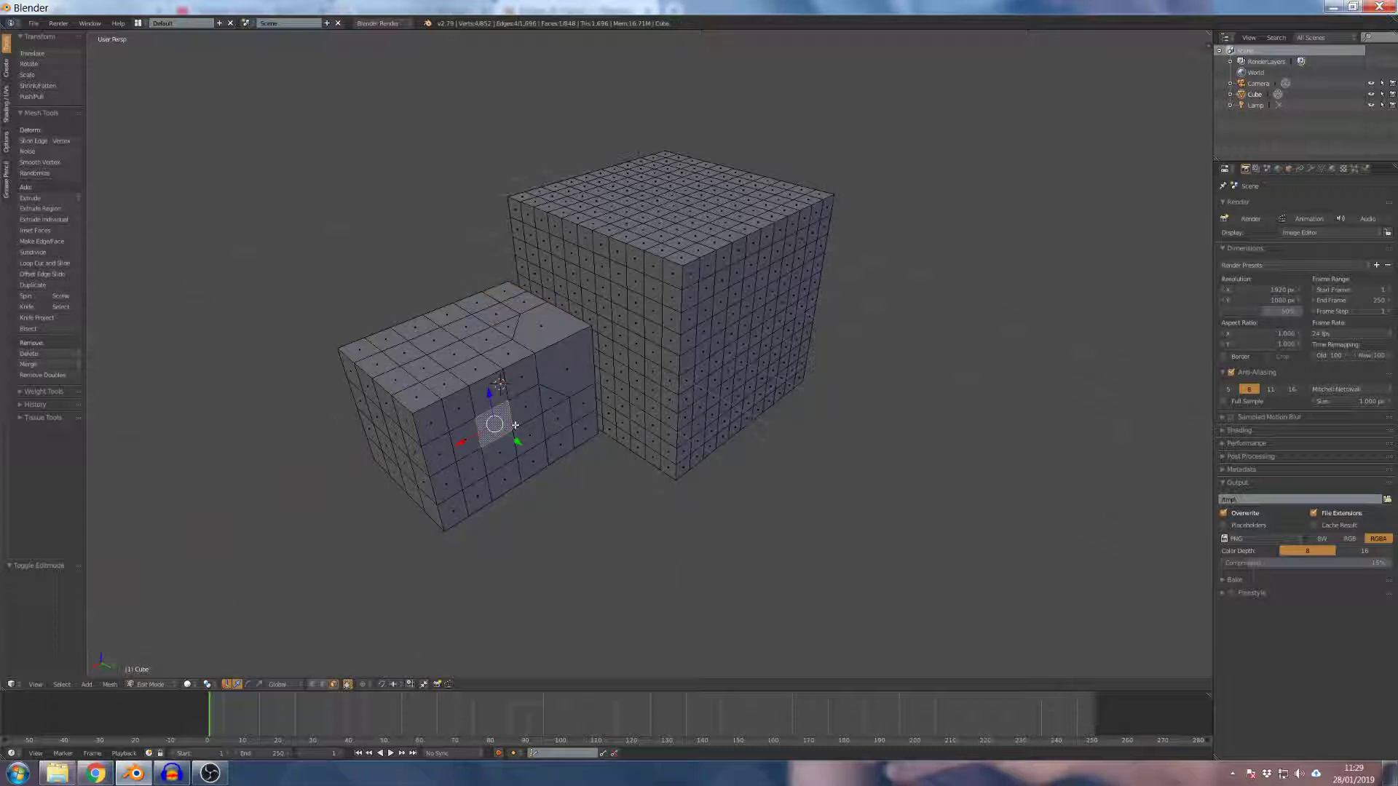
right_click(511, 415, "alt")
scroll(526, 413, "down", 4)
middle_click_drag(526, 413, 672, 394)
middle_click_drag(1033, 232, 565, 366)
scroll(544, 341, "up", 4)
scroll(520, 412, "down", 3)
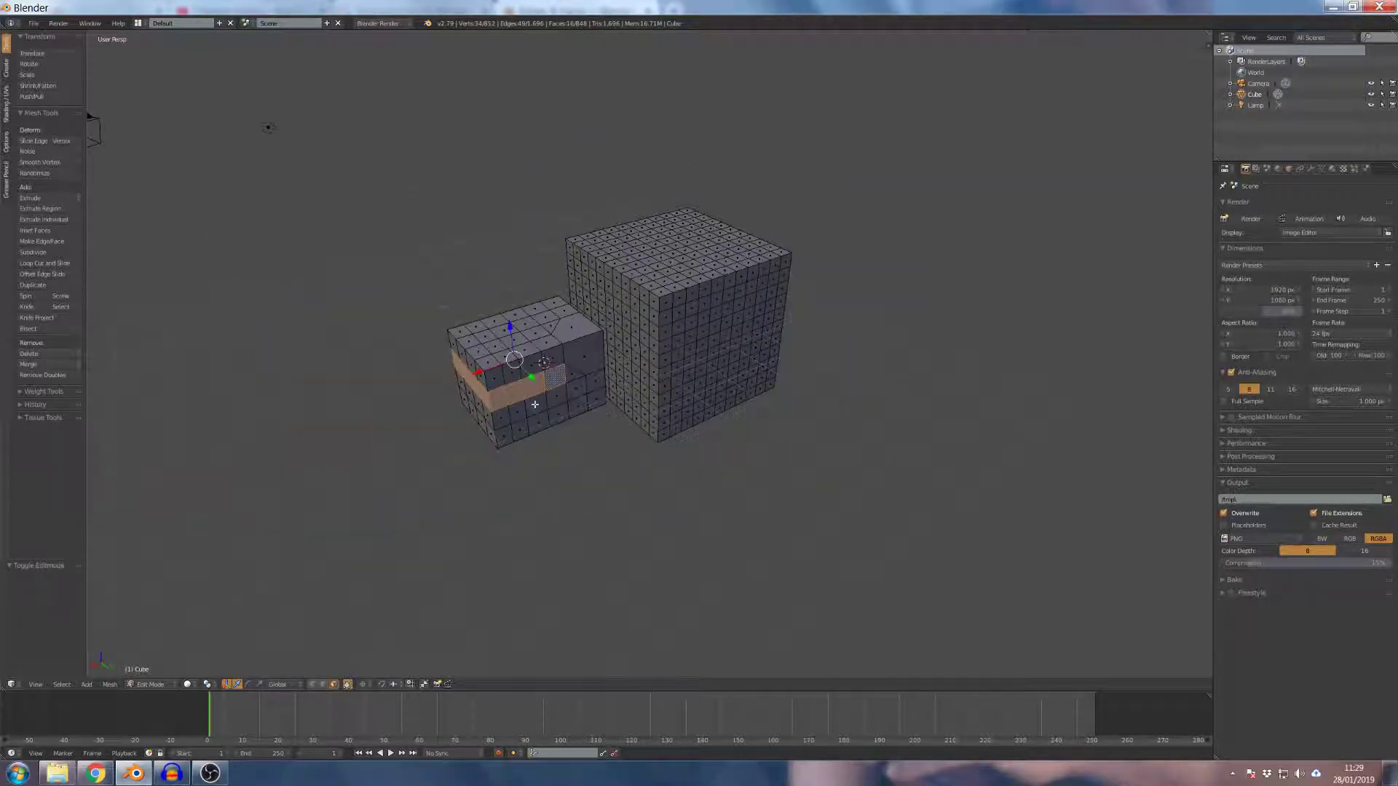
scroll(554, 352, "down", 2)
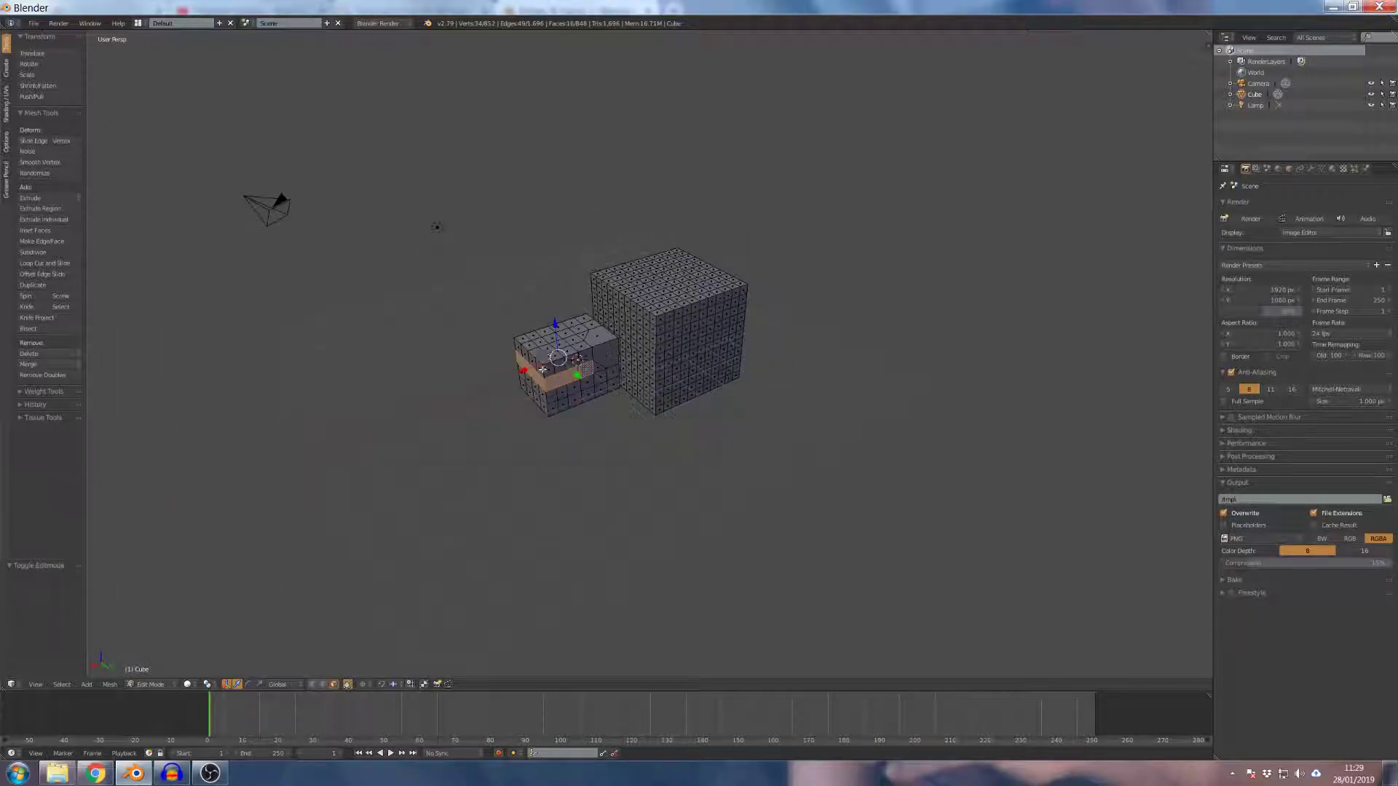
Select one face near the centre of the large box's front side and apply Edge Loops to it
right_click(542, 369)
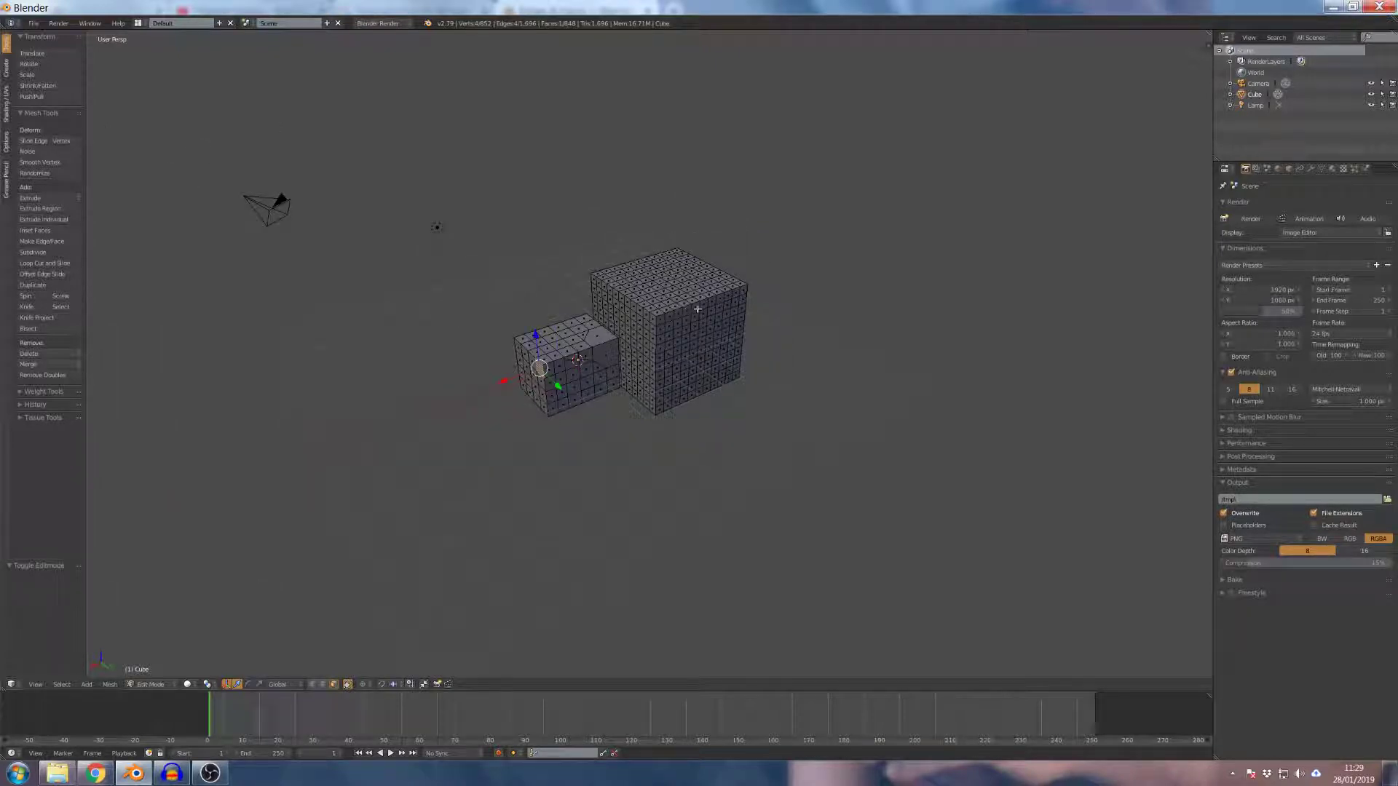
right_click(701, 340)
scroll(587, 369, "up", 4)
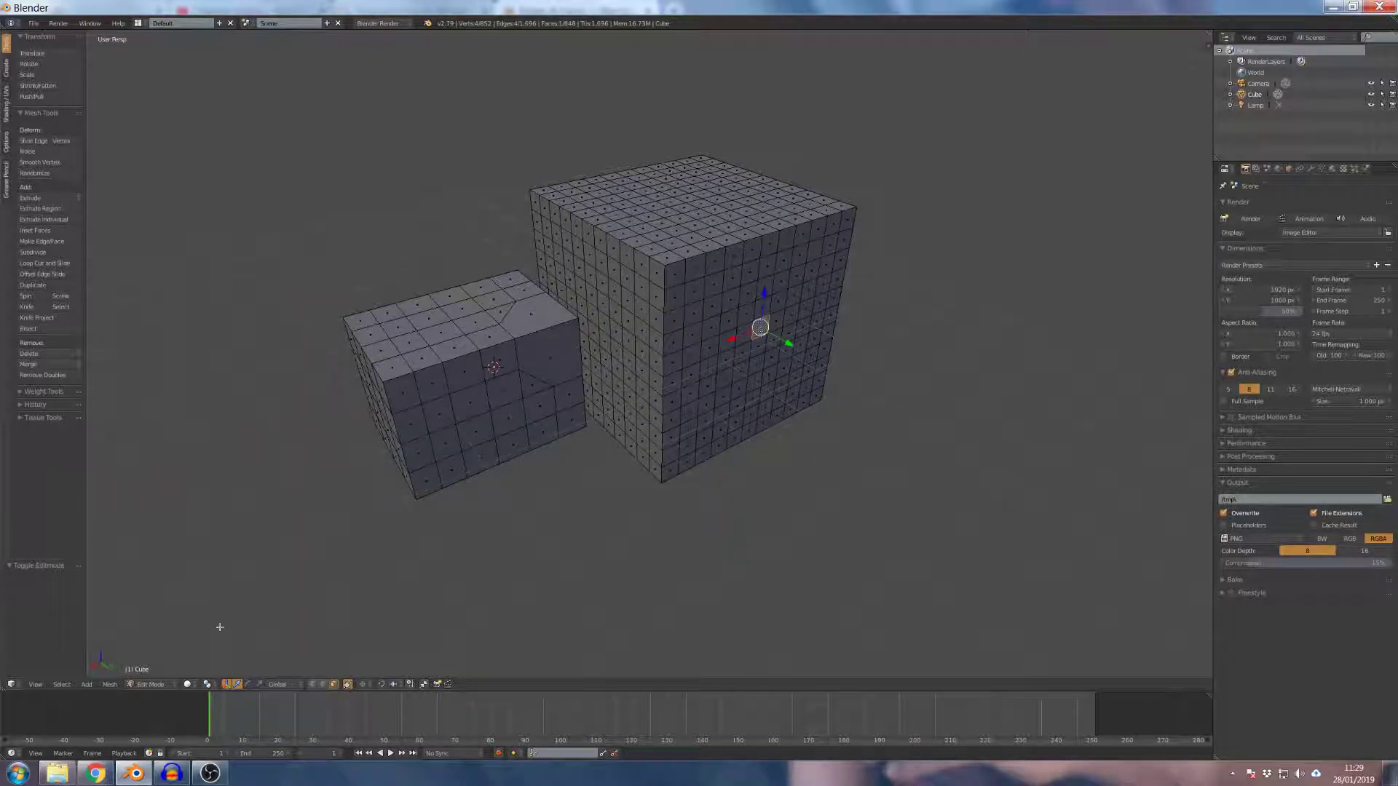
left_click(62, 684)
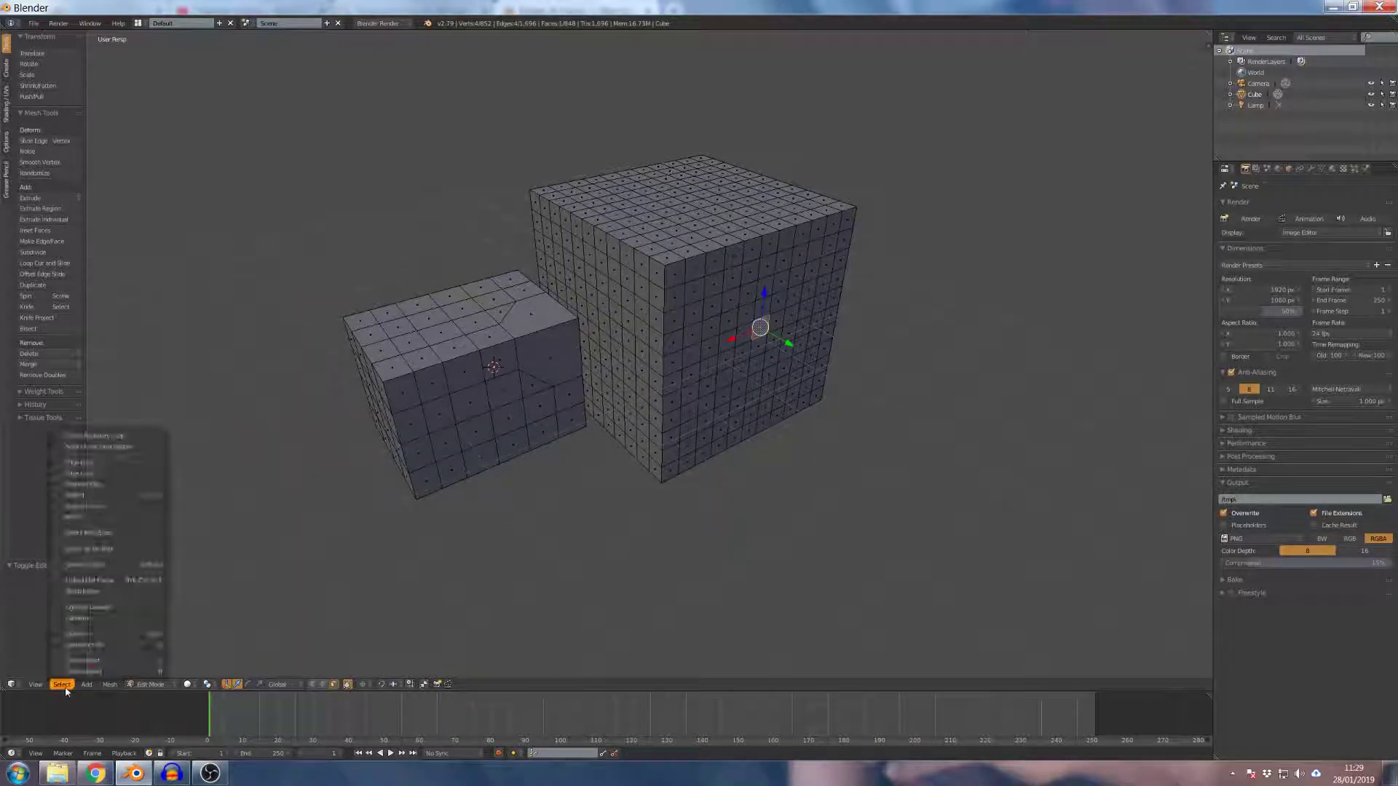
left_click(103, 474)
scroll(542, 374, "down", 4)
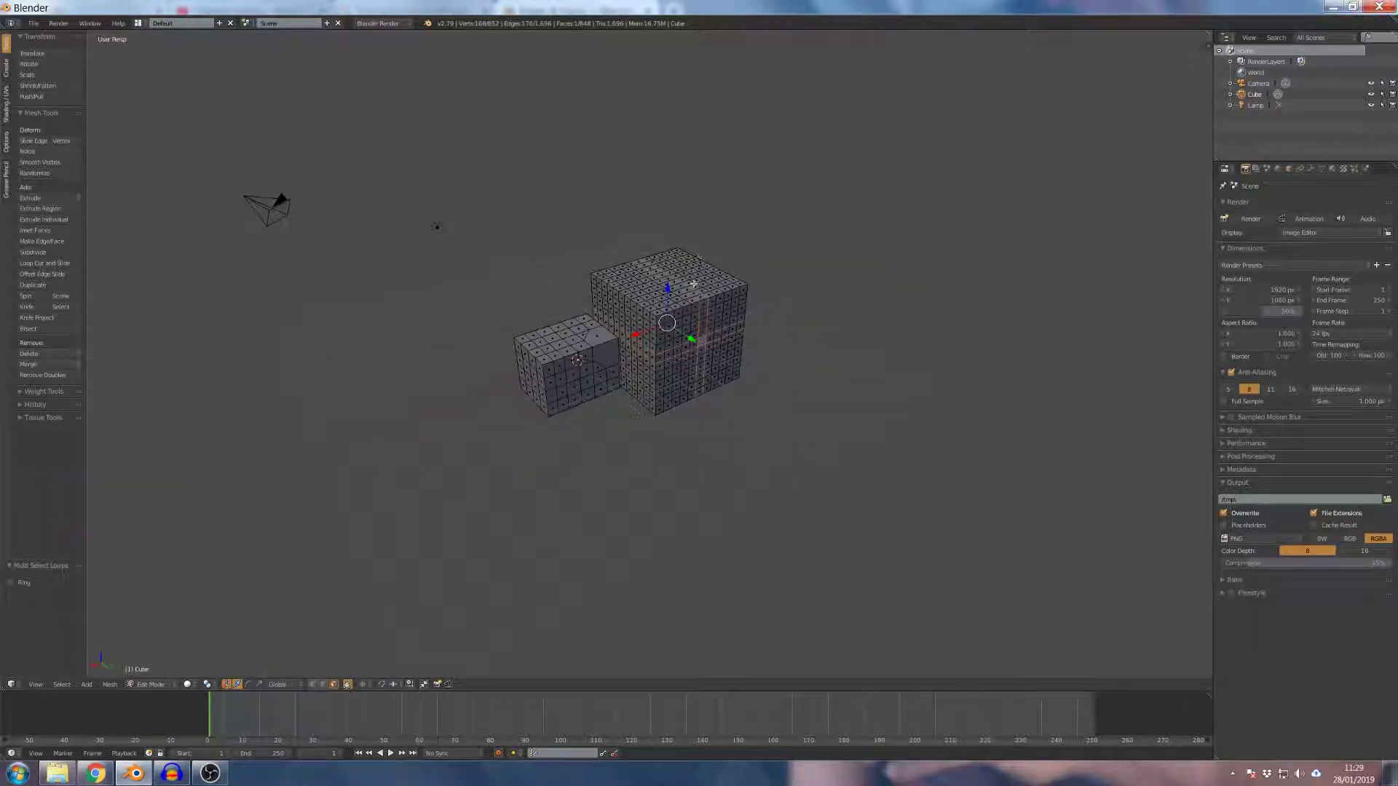
scroll(723, 346, "up", 4)
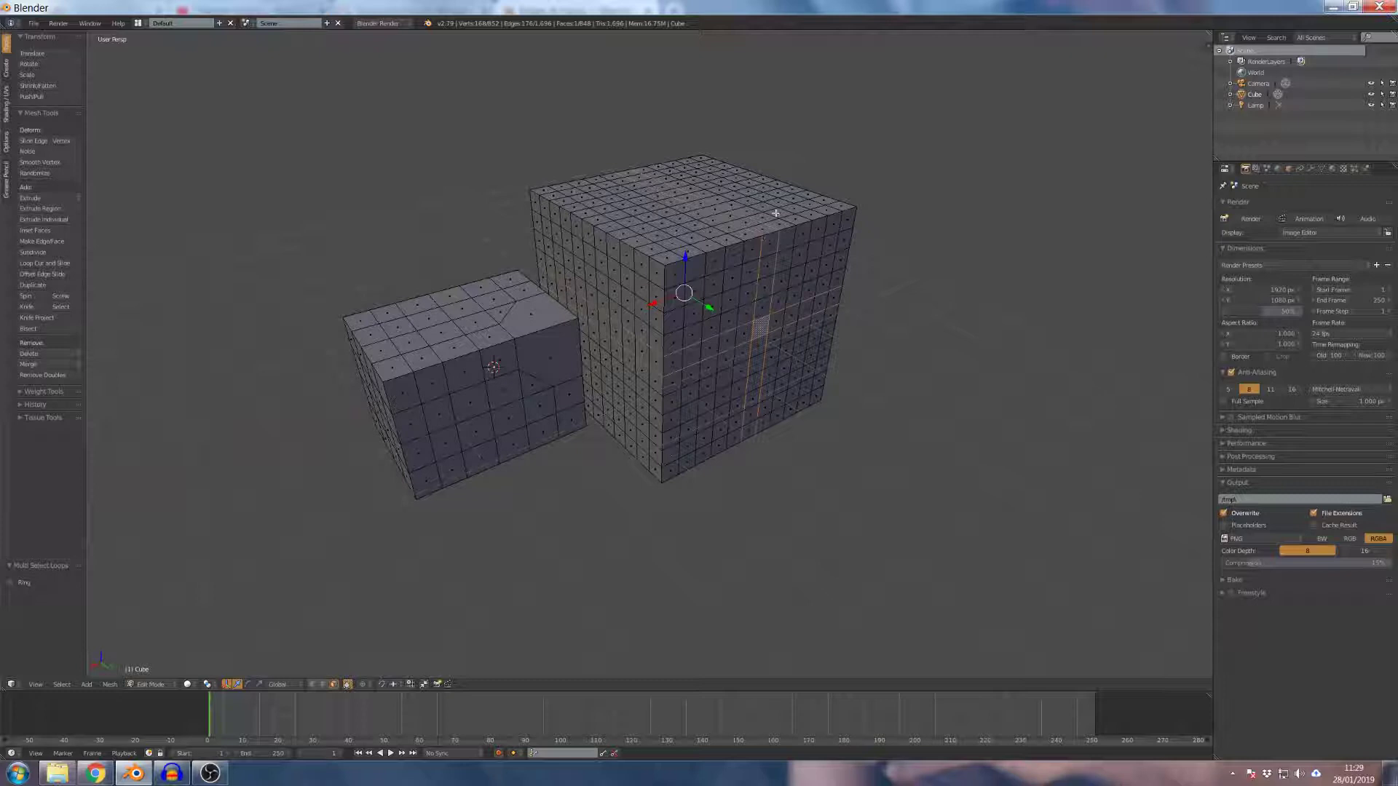
scroll(775, 213, "down", 2)
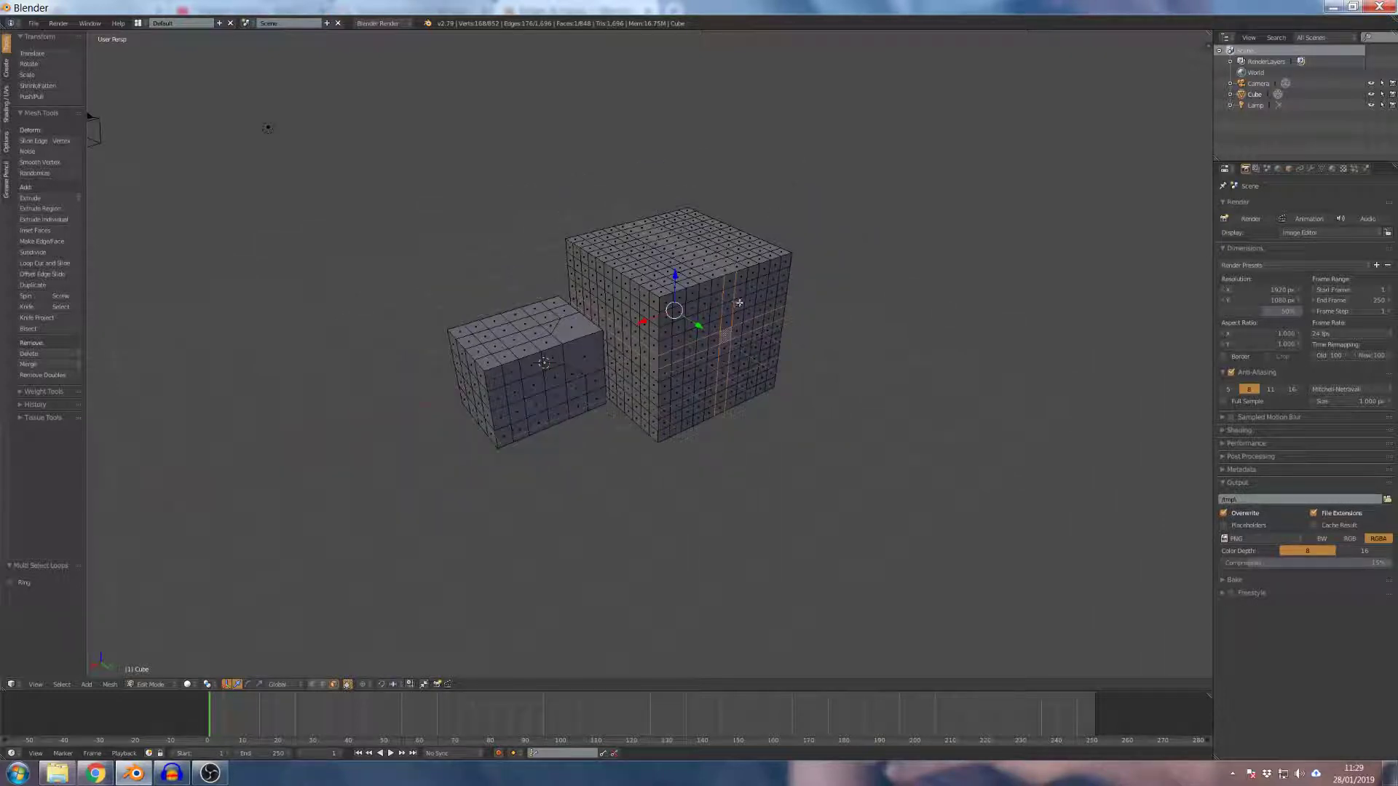
Reselect the face near the centre of the large box's front side and apply Edge Rings to it
right_click(728, 339)
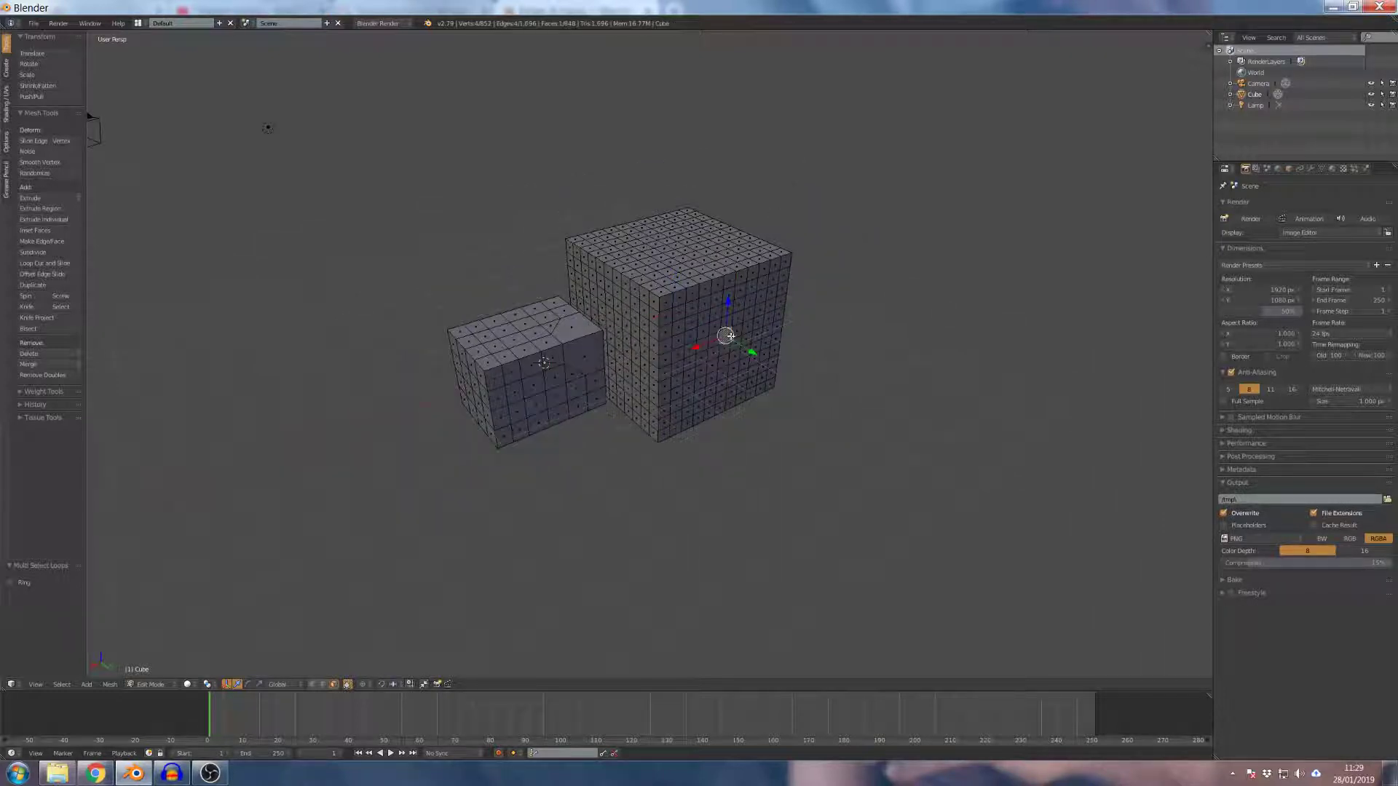
left_click(62, 684)
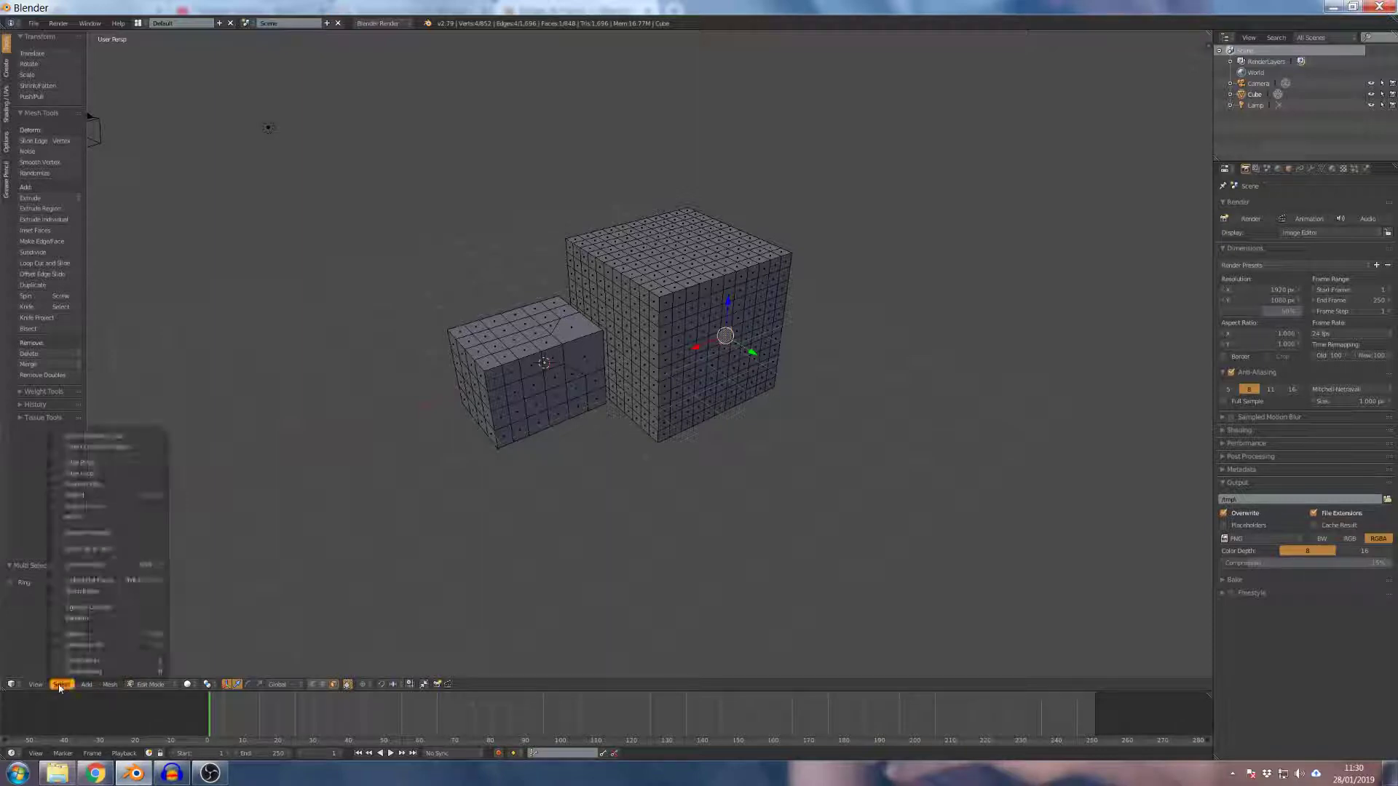
left_click(104, 463)
middle_click_drag(194, 441, 636, 358)
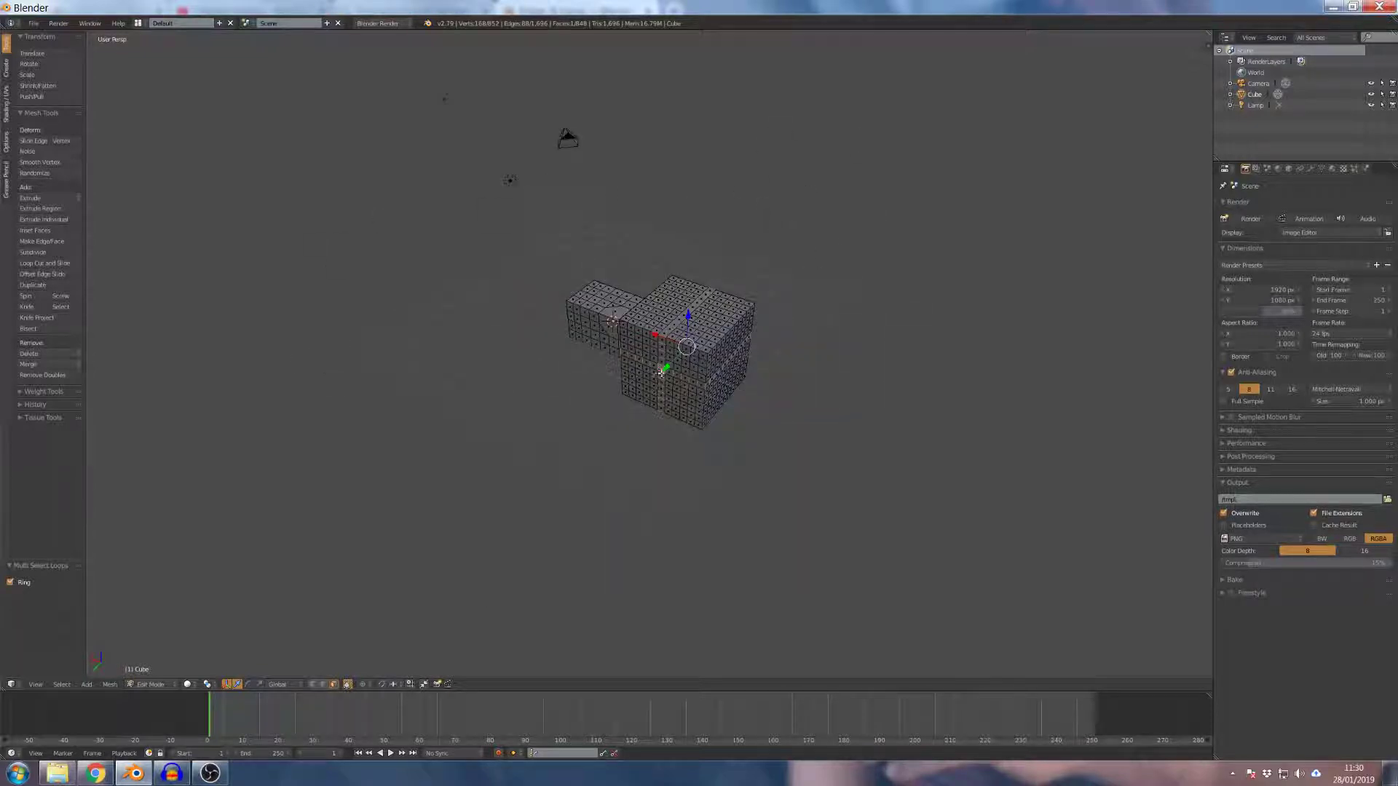
scroll(660, 371, "up", 3)
Extrude the selected edge rings of the large box and scale them outward
key("e")
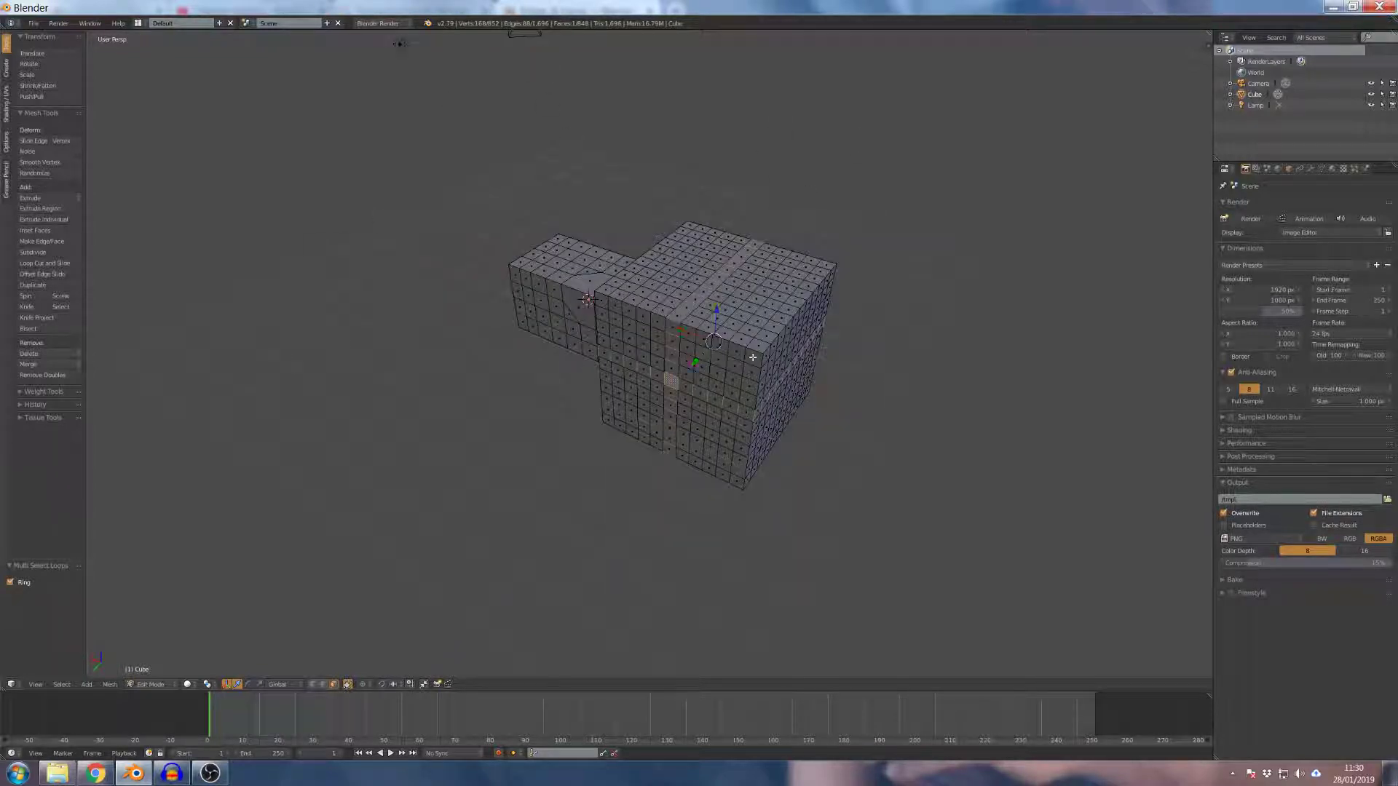
key("s")
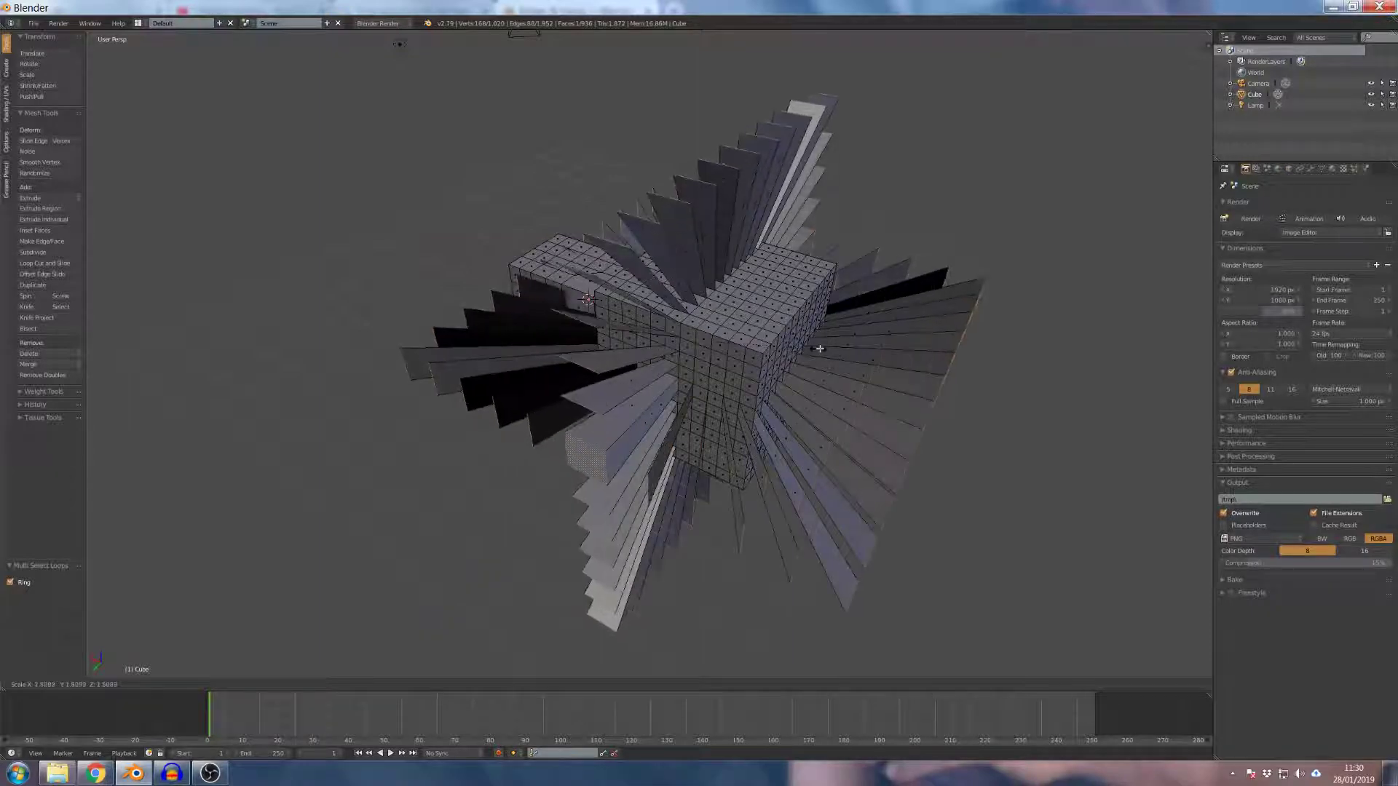
left_click(882, 328)
middle_click_drag(882, 328, 736, 392)
Undo the extrusion and scaling of the edge rings, and select all faces of both boxes
key("ctrl+z")
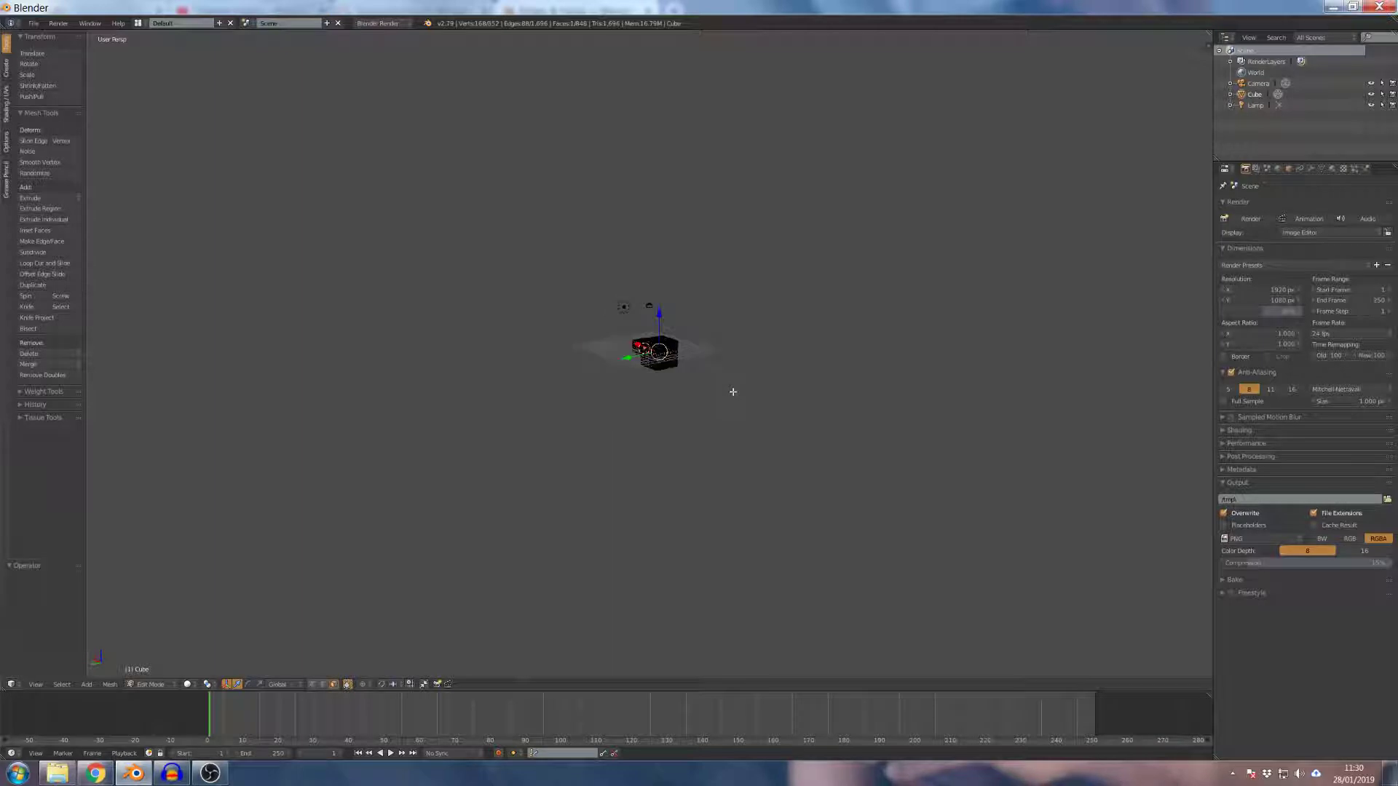
middle_click_drag(733, 385, 826, 393)
key("a")
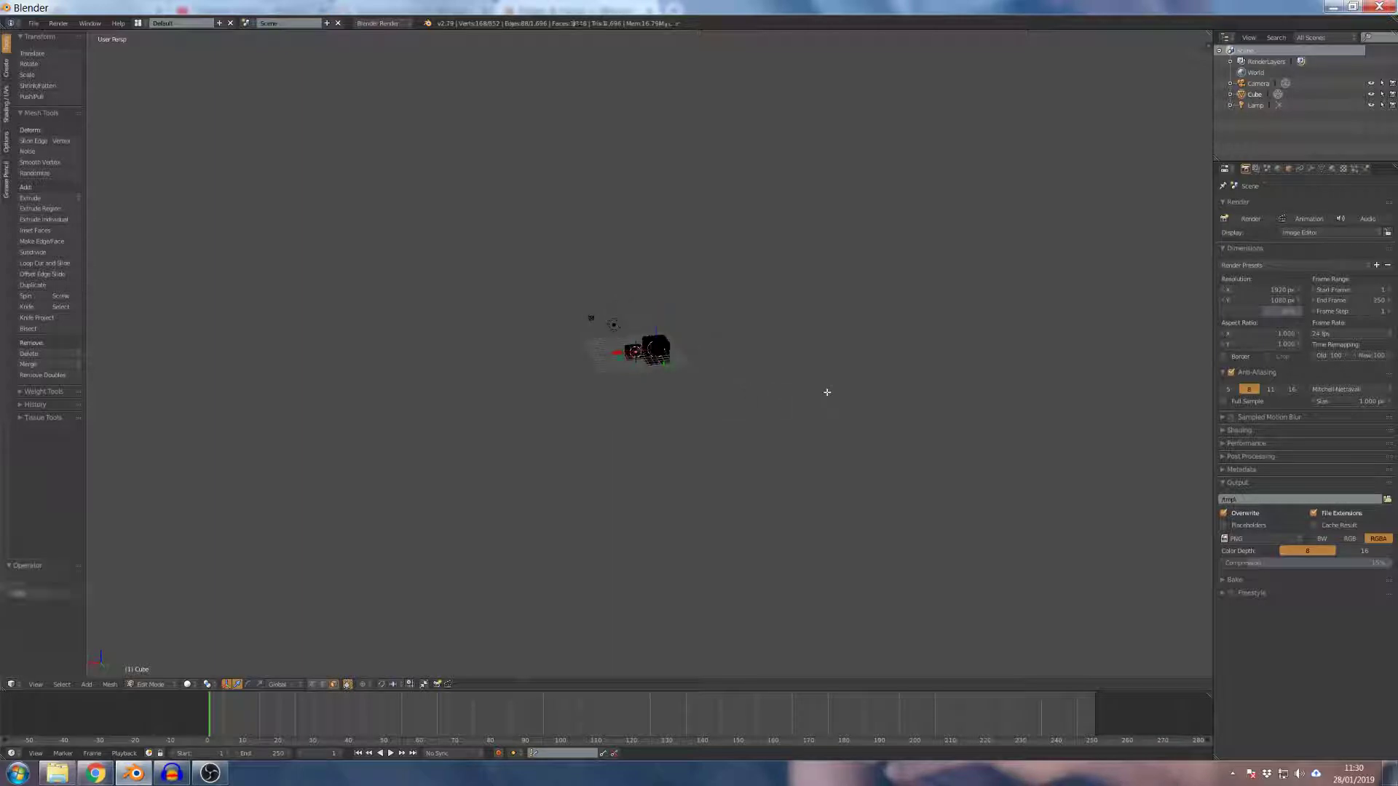
key("a")
scroll(705, 366, "up", 6)
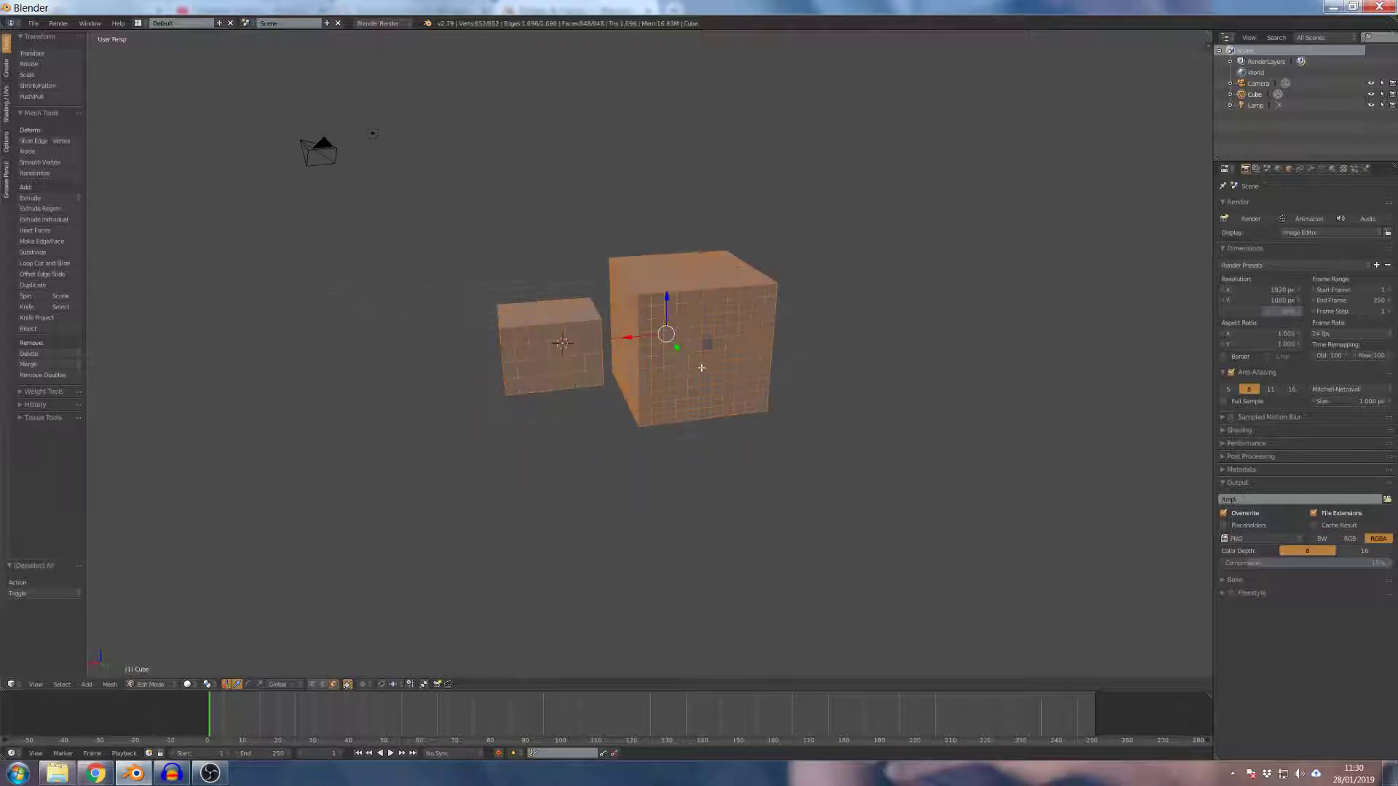
scroll(710, 351, "down", 2)
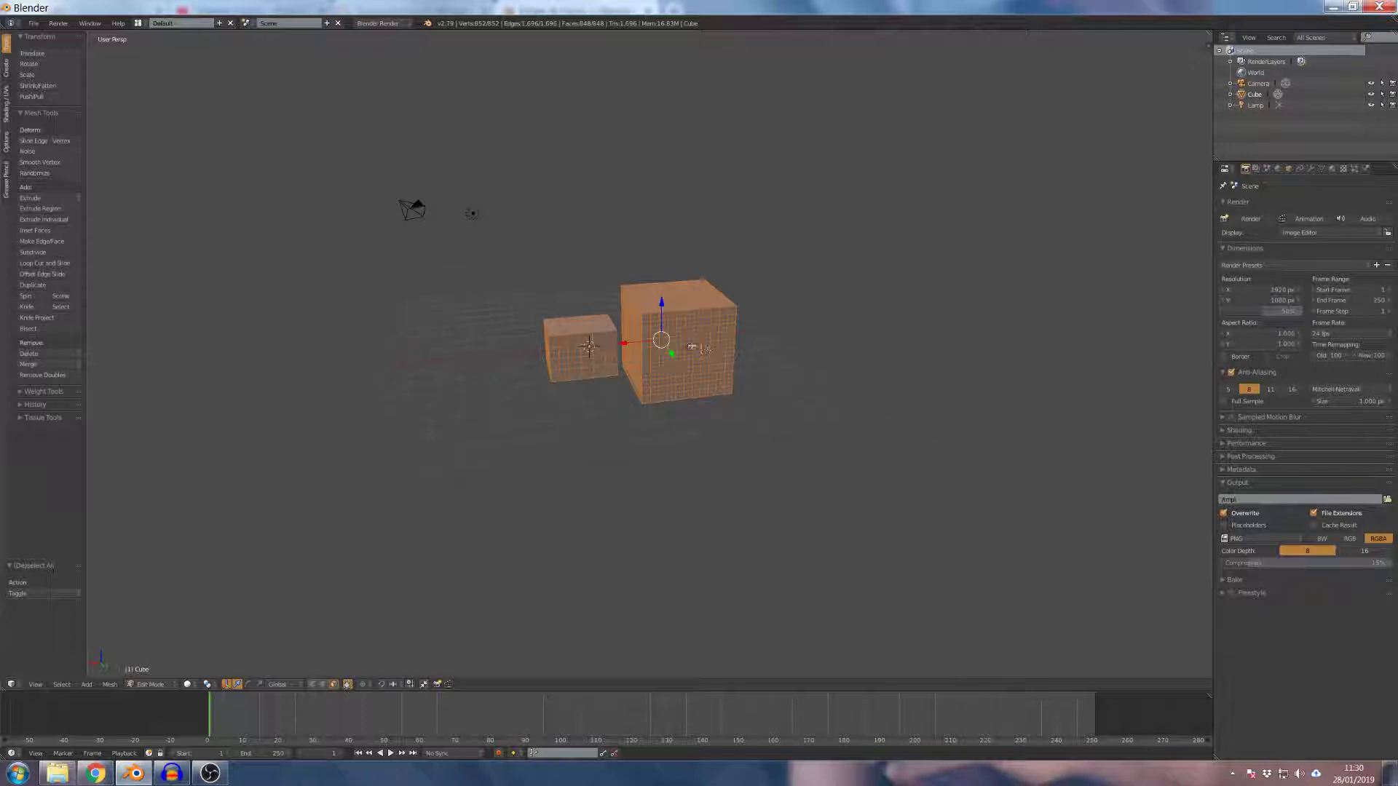
Select a single face on the large box's front side and open the delete options
right_click(687, 326)
key("x")
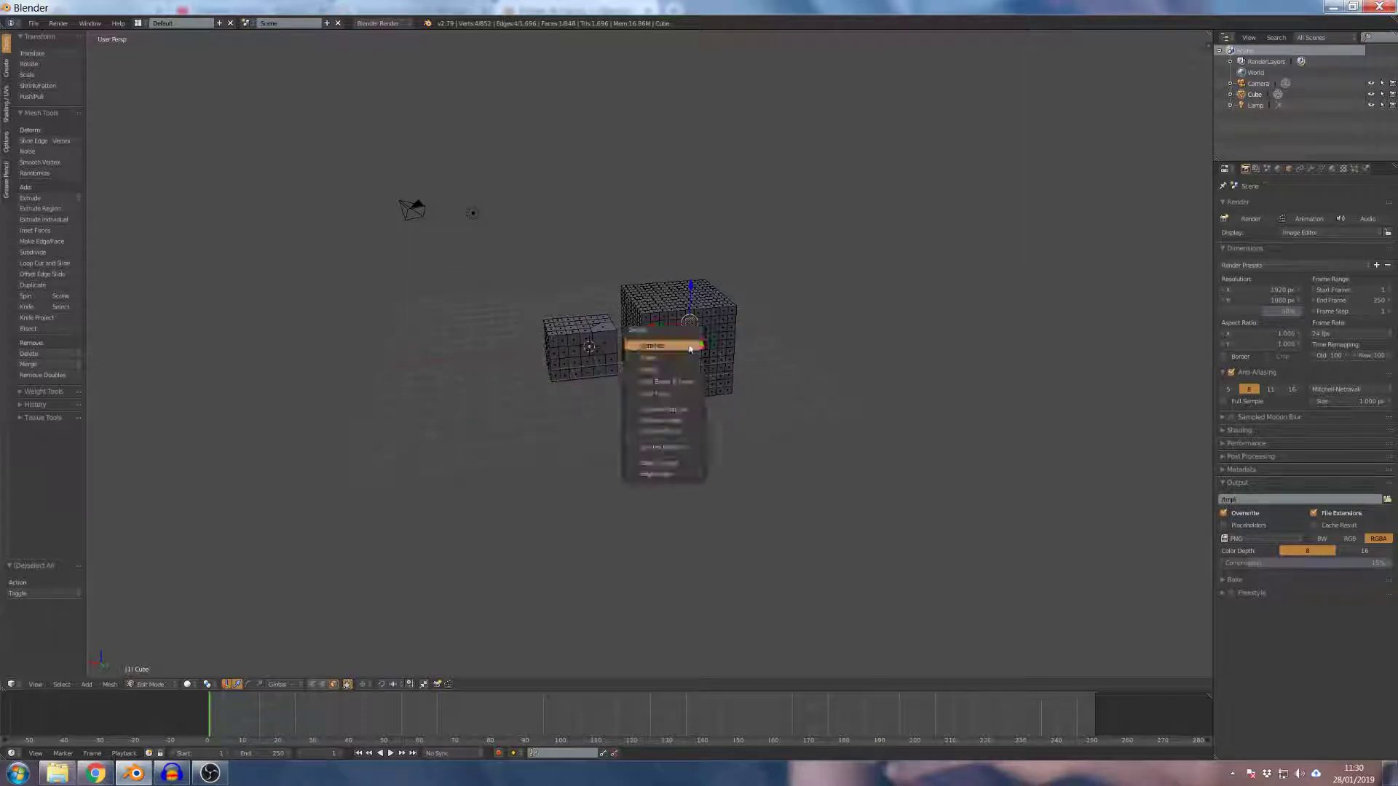